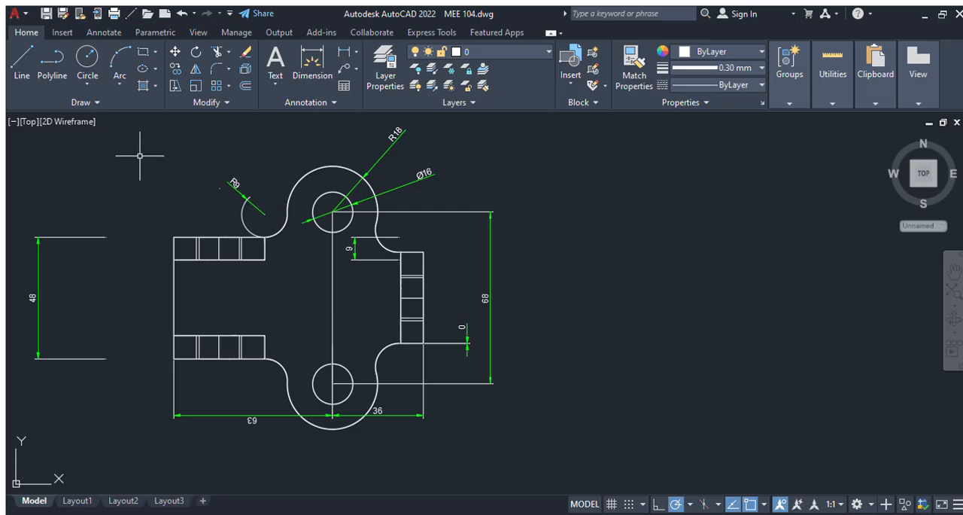
# Step: Show the finished bracket model in SE Isometric view with the Conceptual visual style
pyautogui.click(104, 264)
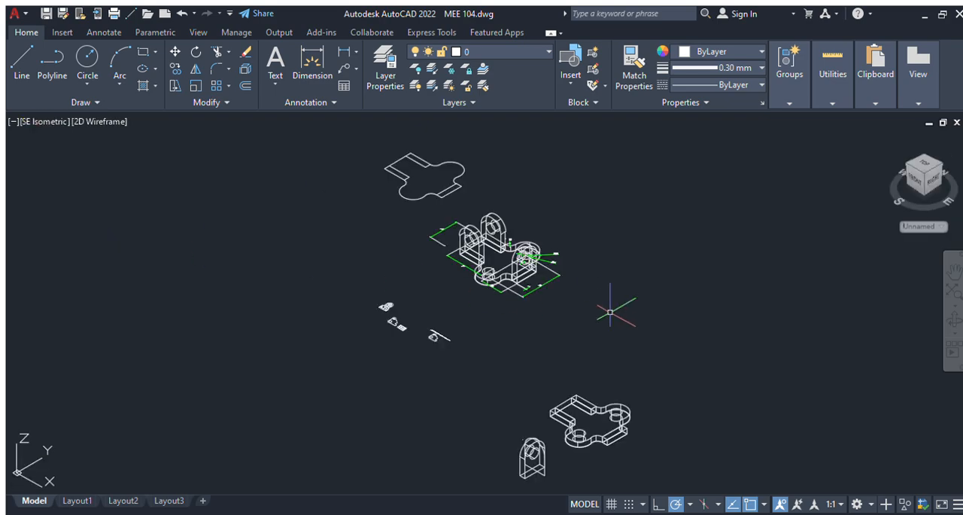
pyautogui.scroll(5, 572, 272)
pyautogui.scroll(-2, 570, 275)
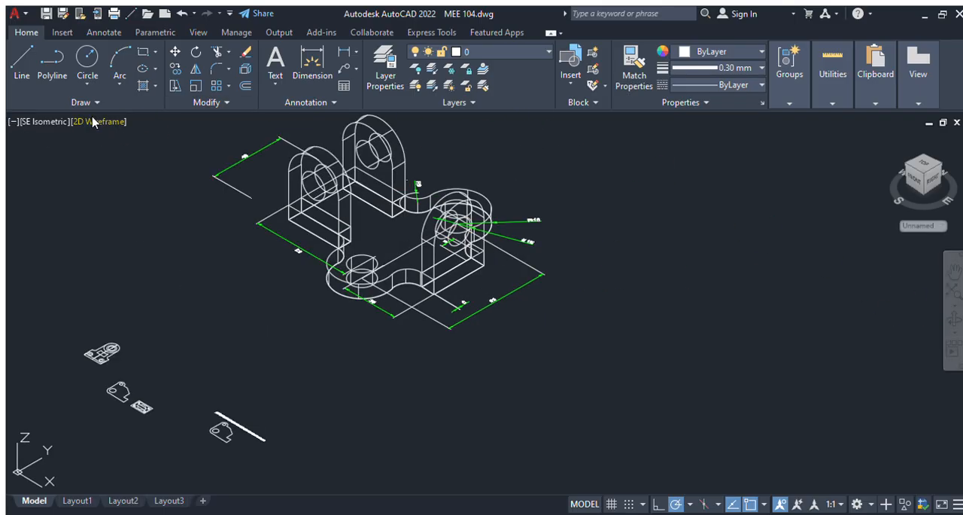
pyautogui.click(164, 170)
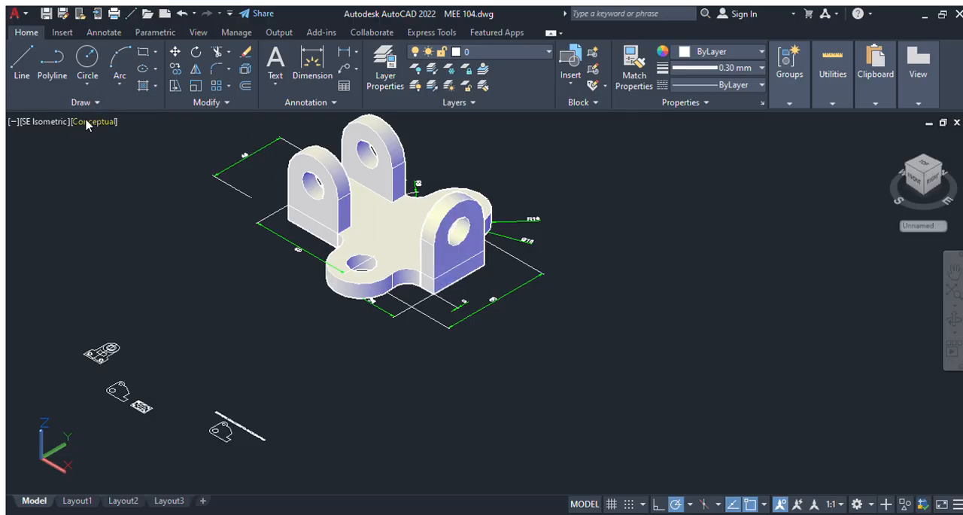
# Step: Switch to 2D Wireframe and the Top view, and undo the view changes back to the dimensioned close-up of the plan
pyautogui.click(135, 156)
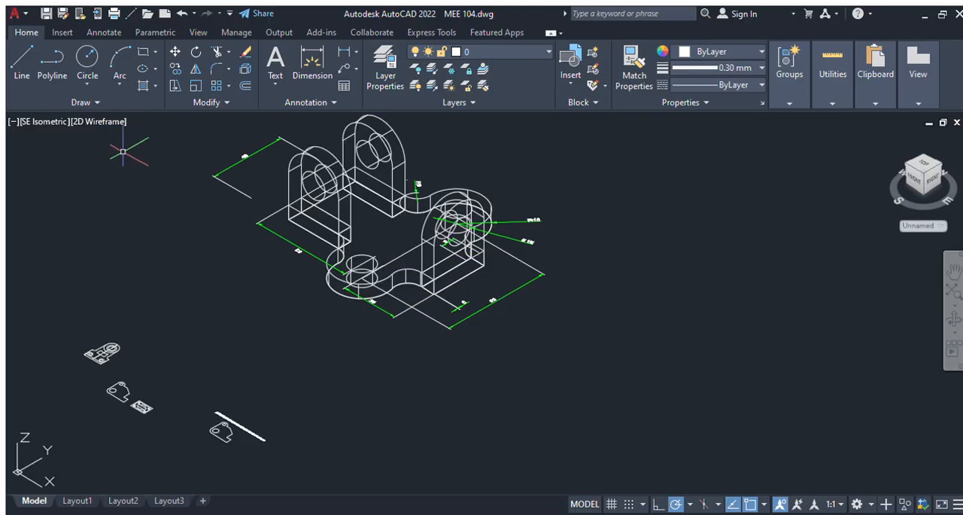
pyautogui.click(25, 121)
pyautogui.click(55, 159)
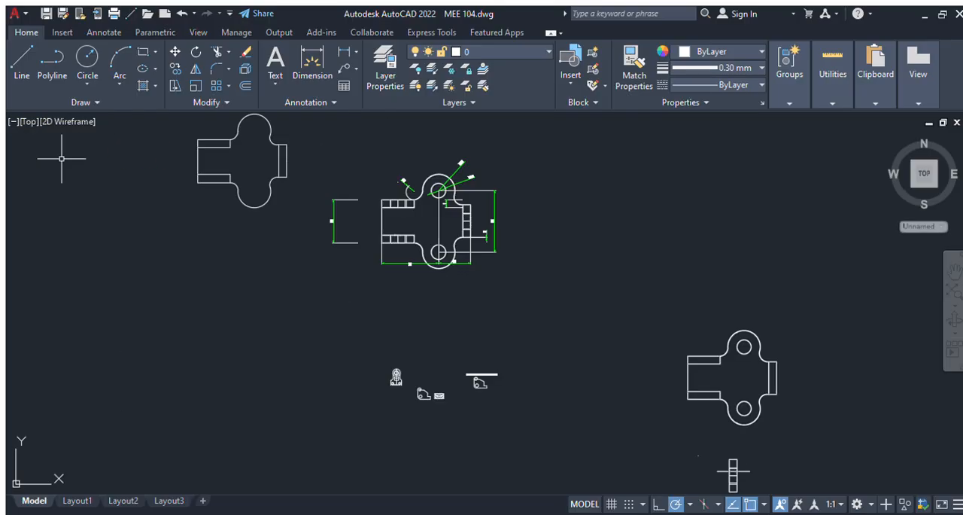
pyautogui.click(174, 14)
pyautogui.click(174, 13)
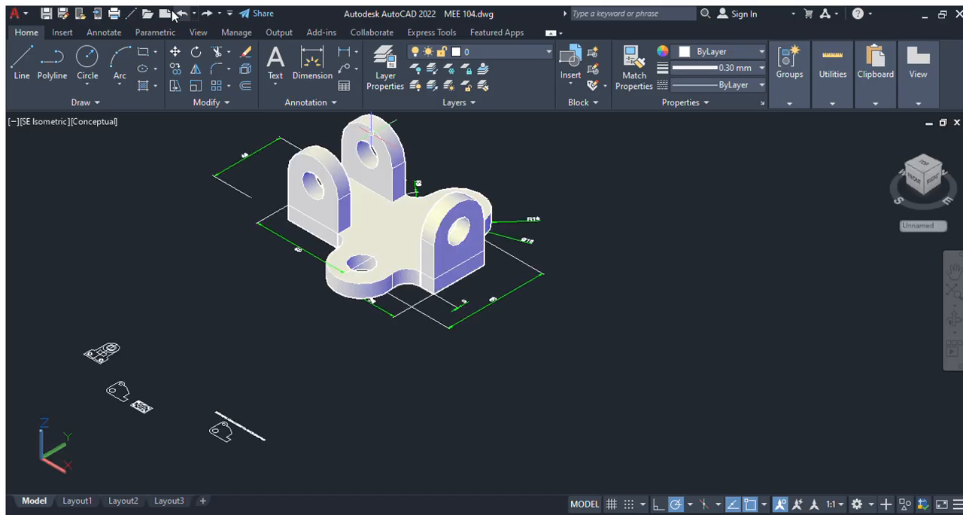
pyautogui.click(174, 13)
pyautogui.click(175, 14)
pyautogui.click(174, 13)
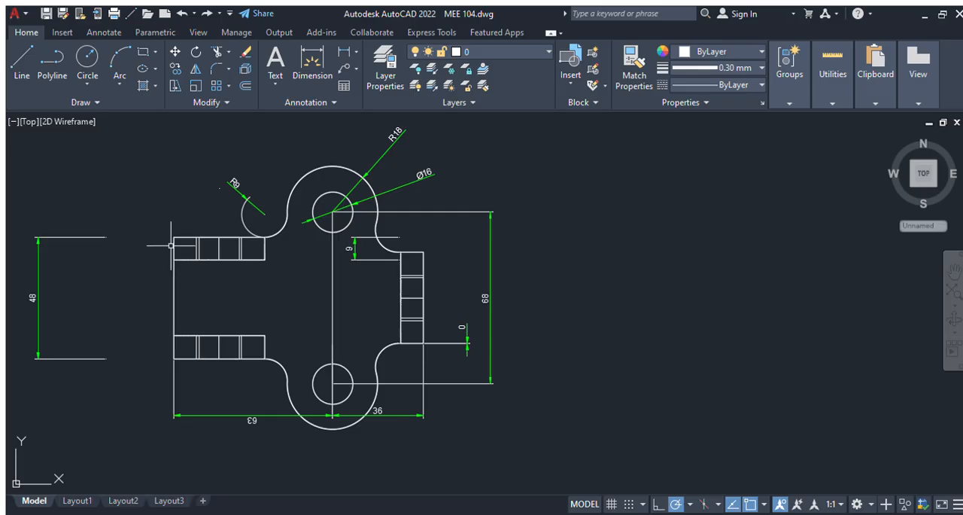
# Step: Draw a vertical line 48 long in the empty area beside the dimensioned bracket plan
pyautogui.click(22, 64)
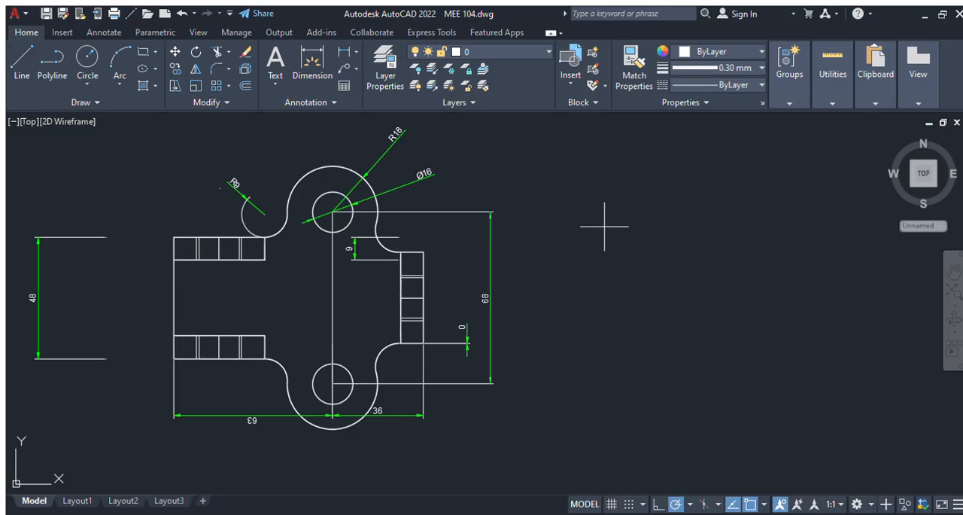
pyautogui.press('Escape')
pyautogui.click(22, 66)
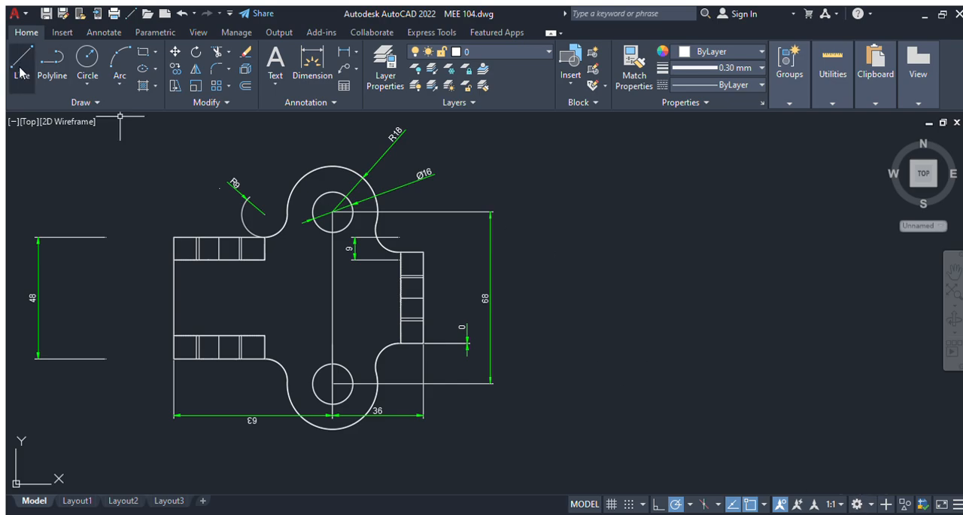
pyautogui.click(627, 221)
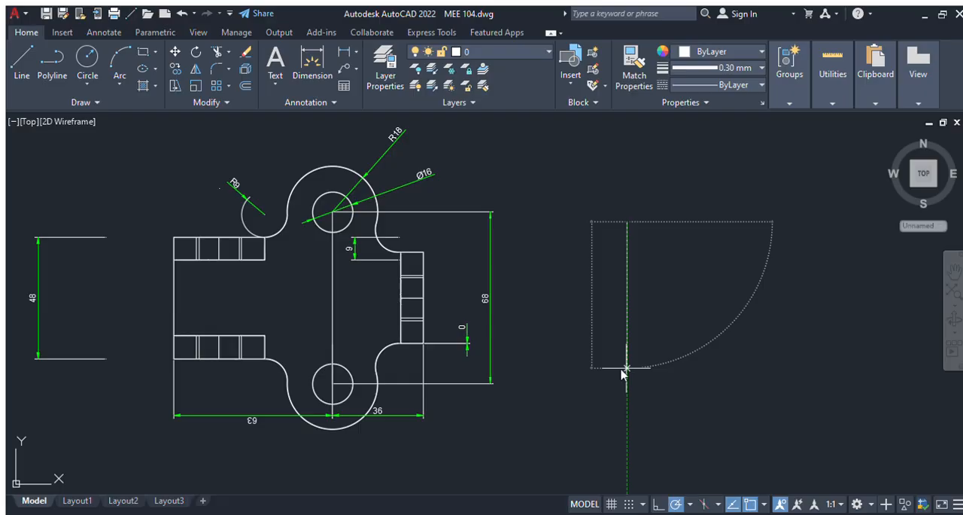
pyautogui.write('48')
pyautogui.press('Return')
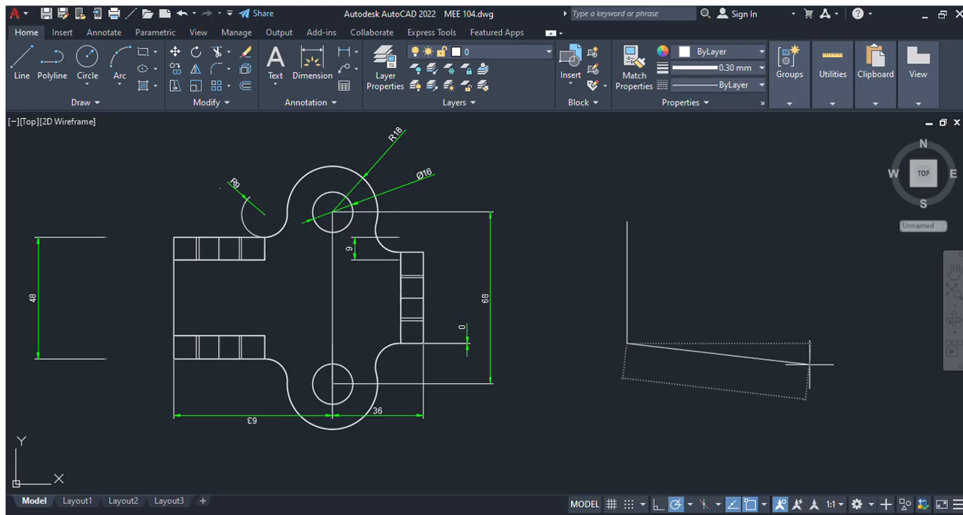
pyautogui.press('Escape')
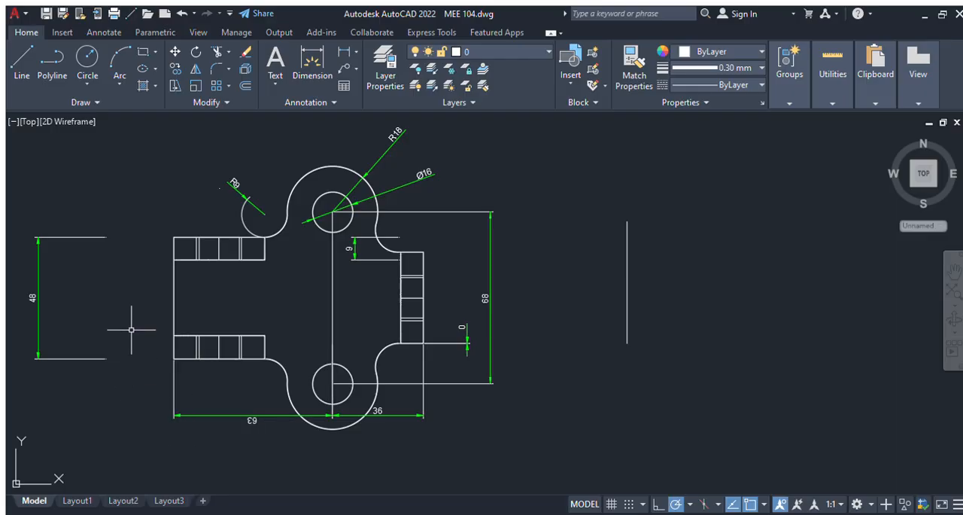
# Step: Draw a horizontal centreline rightward from the vertical line's midpoint in two segments, matching the 63 and 36 dimensions of the reference plan
pyautogui.click(22, 64)
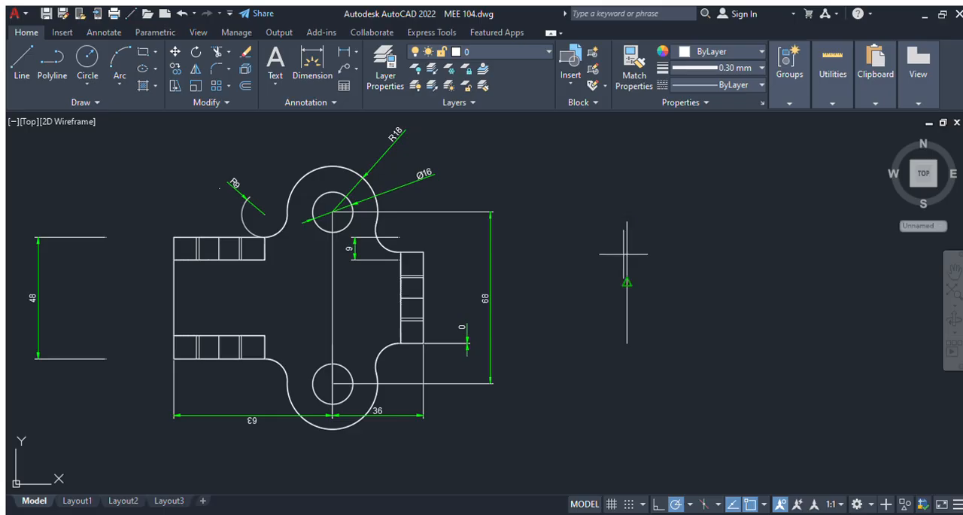
pyautogui.click(627, 282)
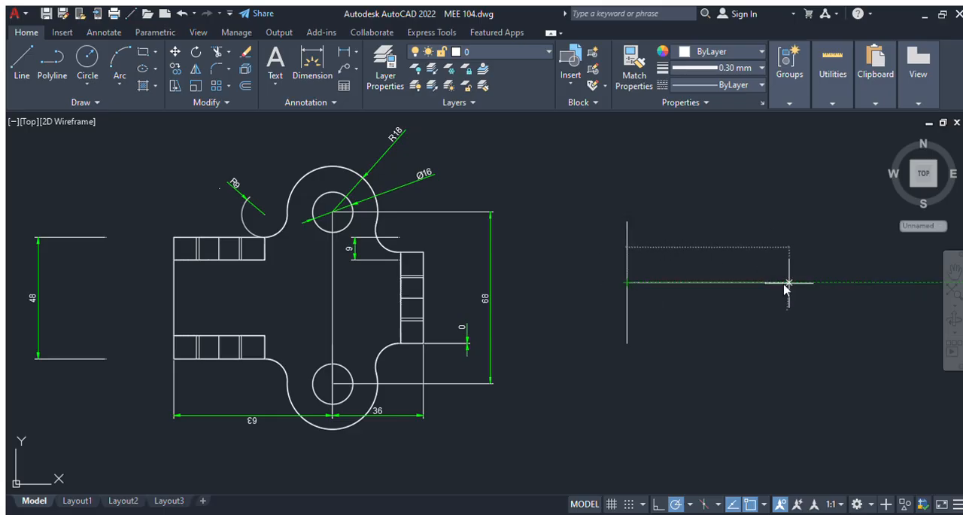
pyautogui.click(786, 282)
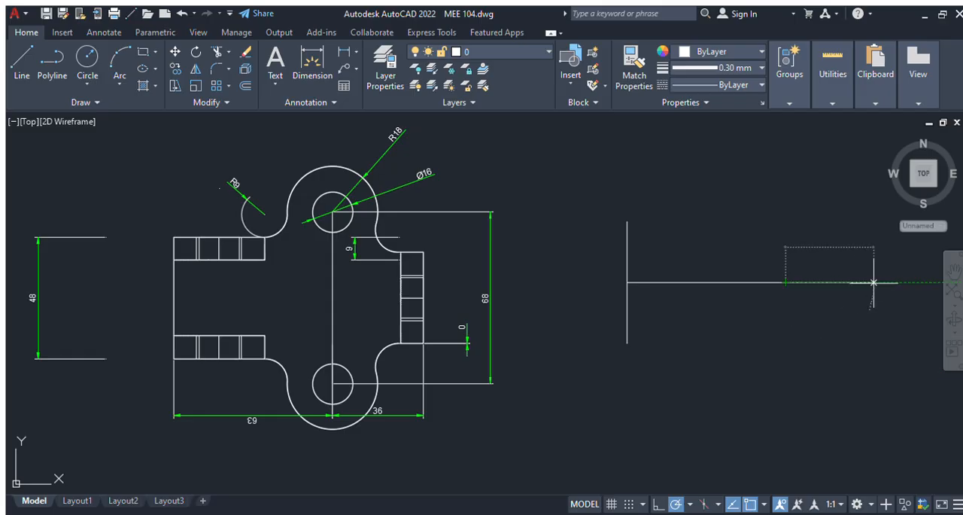
pyautogui.click(876, 282)
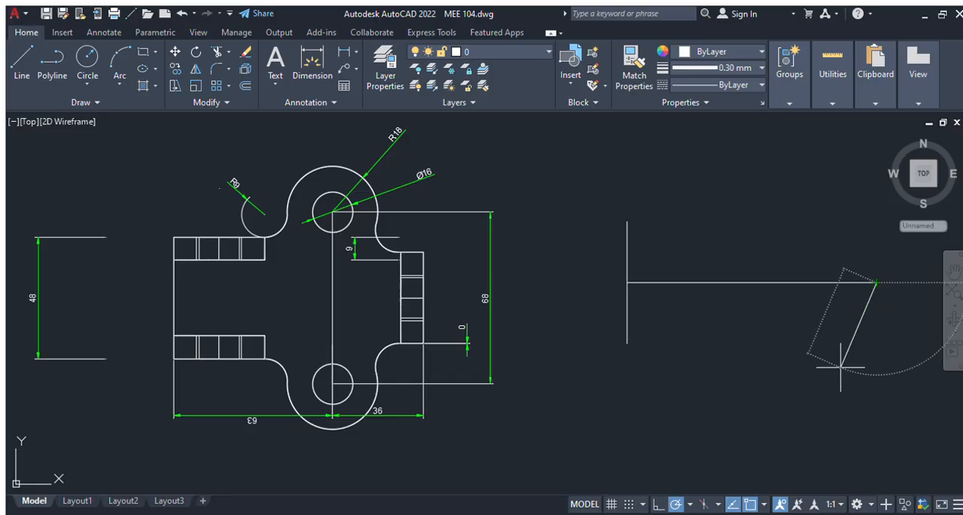
pyautogui.press('Escape')
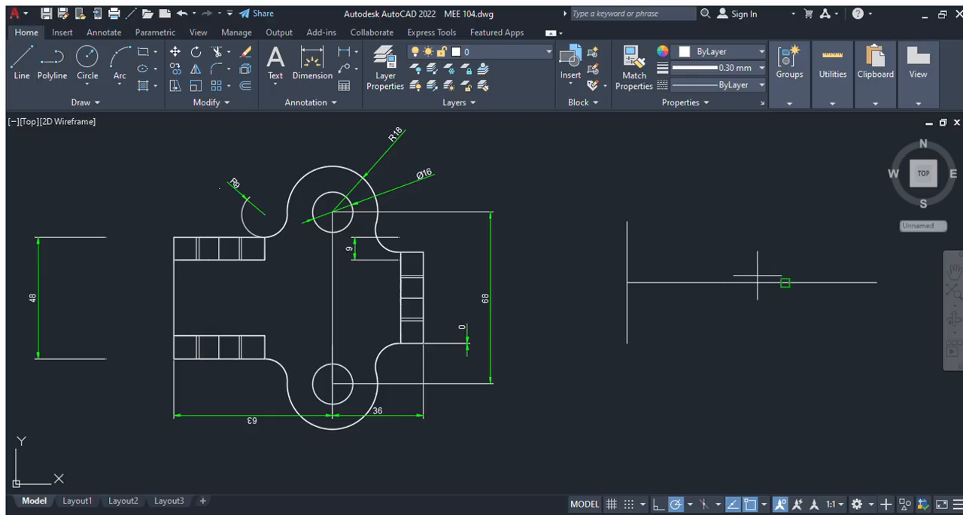
# Step: Draw a vertical line upward from the junction of the two centreline segments, half the 68 hole spacing in length
pyautogui.click(785, 282)
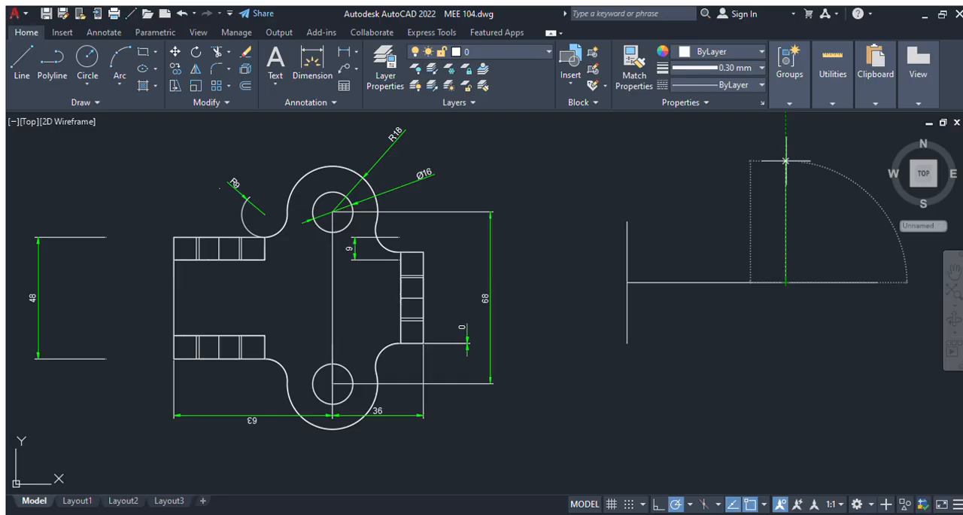
pyautogui.click(785, 161)
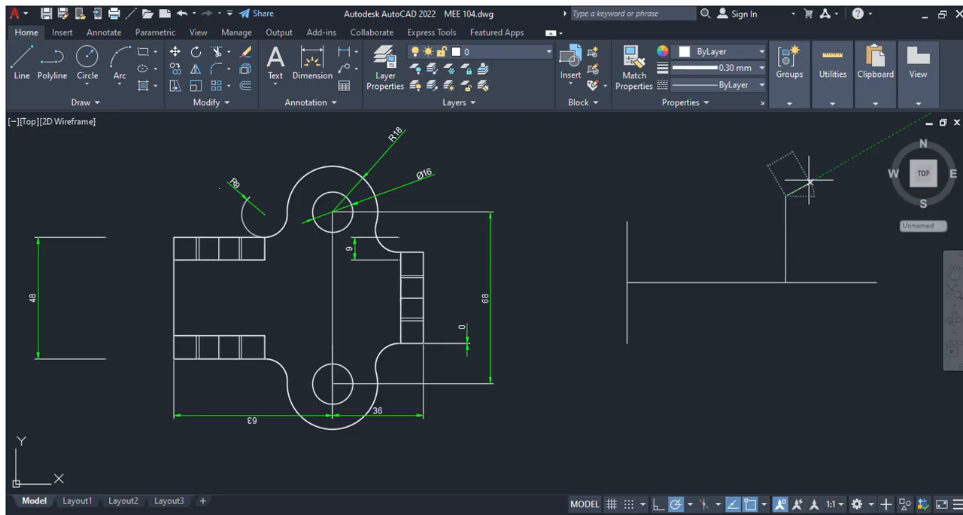
pyautogui.press('Escape')
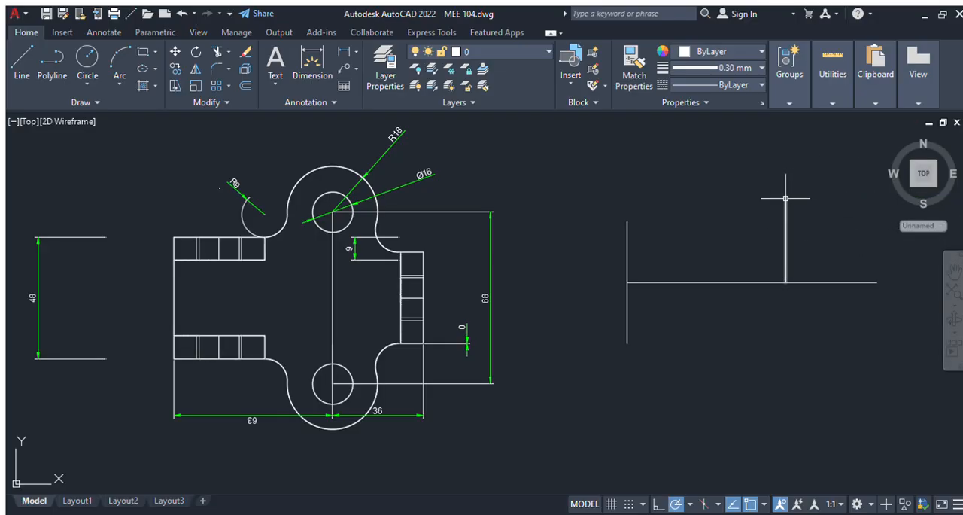
# Step: Mirror the upper vertical line about the horizontal centreline, keeping the original
pyautogui.click(786, 199)
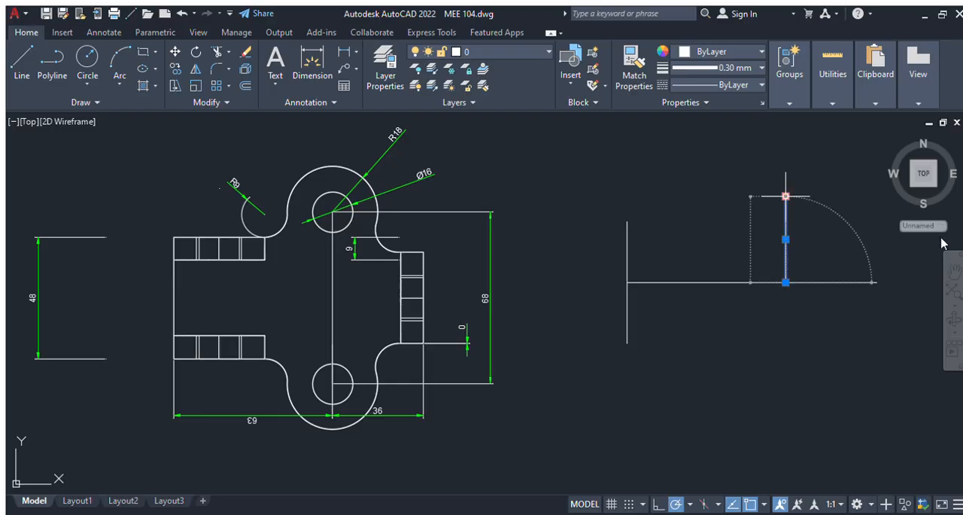
pyautogui.click(196, 69)
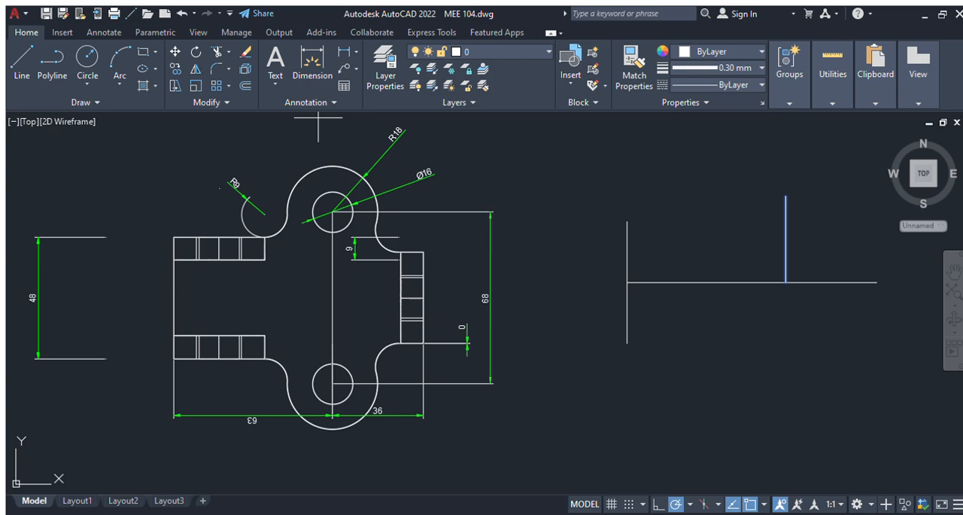
pyautogui.click(786, 282)
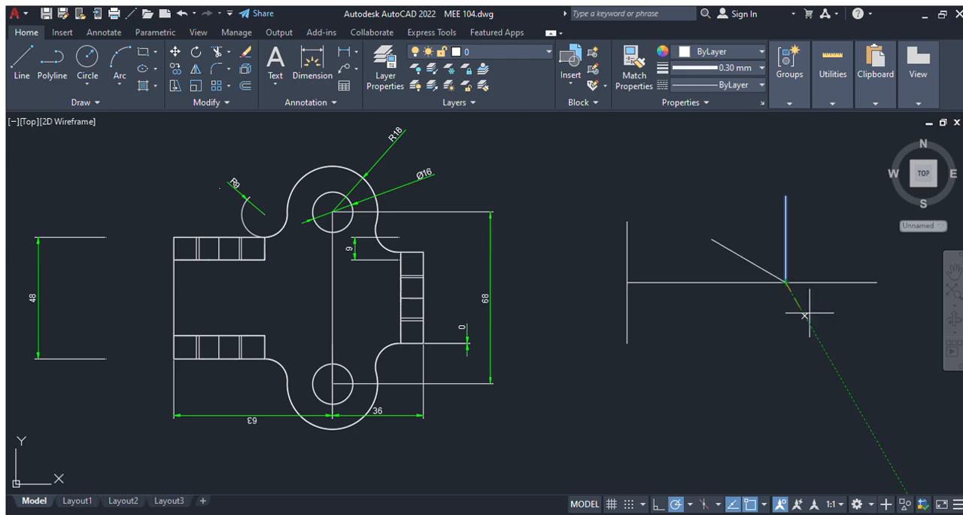
pyautogui.click(860, 282)
pyautogui.press('Return')
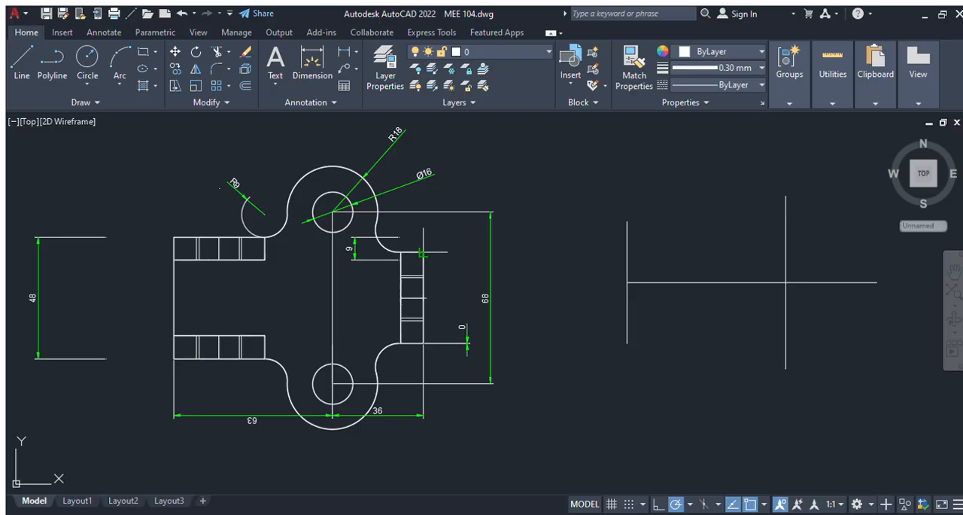
# Step: Dimension the outer vertical edge of the reference plan's single right-hand lug, and undo the last dimensioning action
pyautogui.click(423, 252)
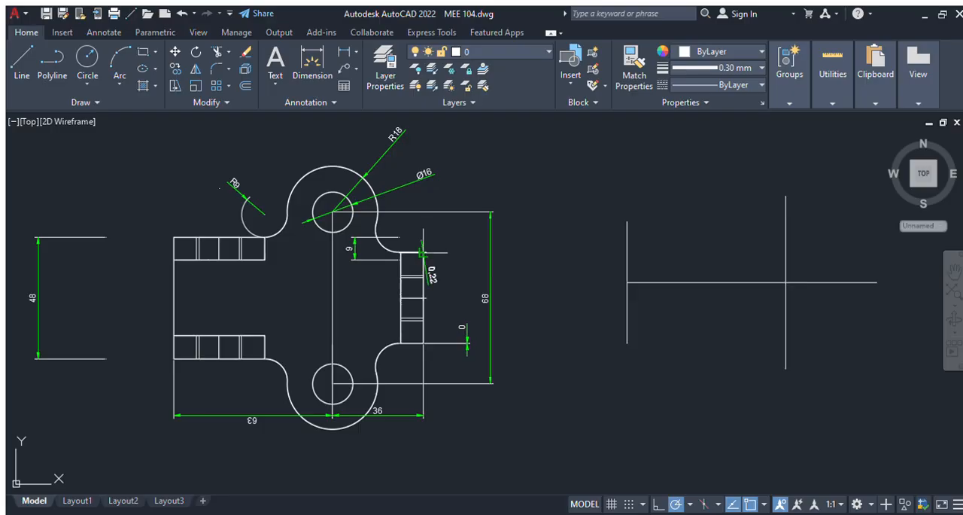
pyautogui.click(423, 344)
pyautogui.click(447, 339)
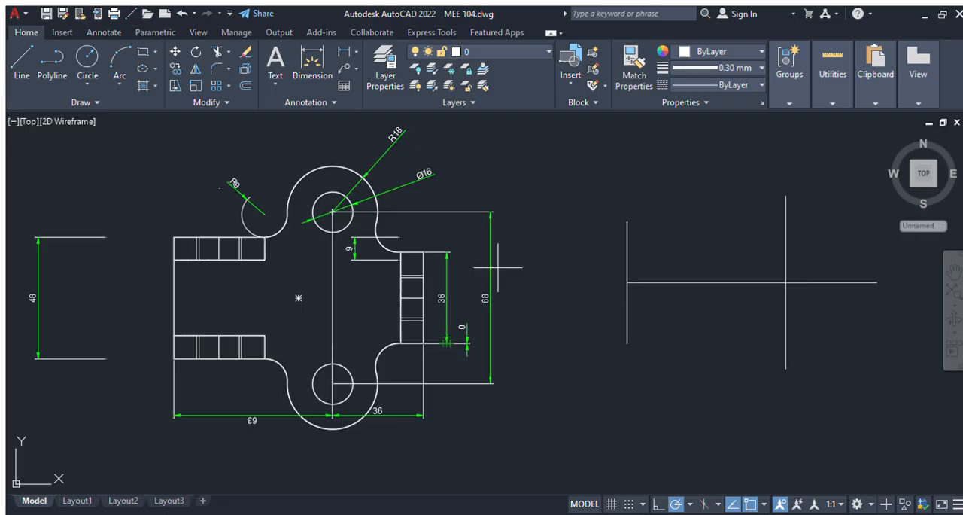
pyautogui.click(877, 283)
pyautogui.hotkey('ctrl', 'z')
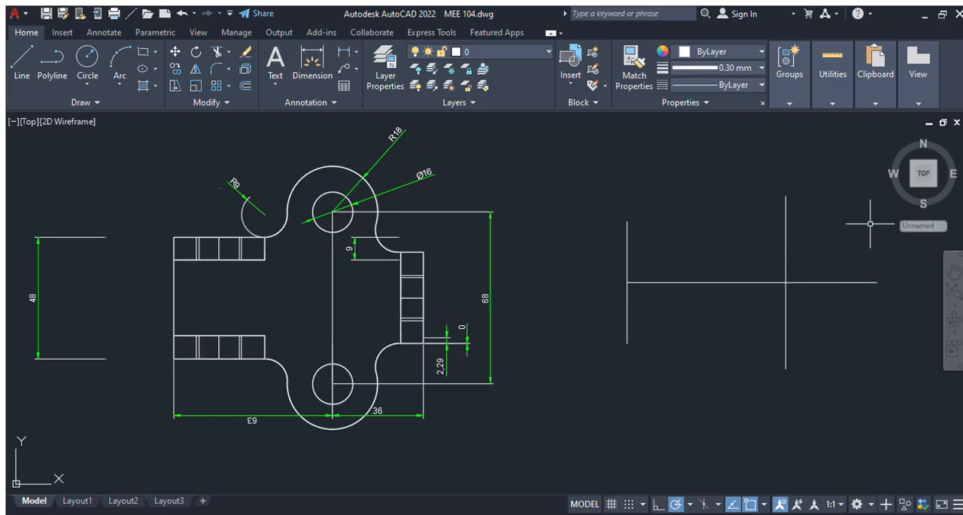
# Step: Draw two vertical lines, each 18 long, upward and downward from the free end of the horizontal centreline
pyautogui.click(15, 69)
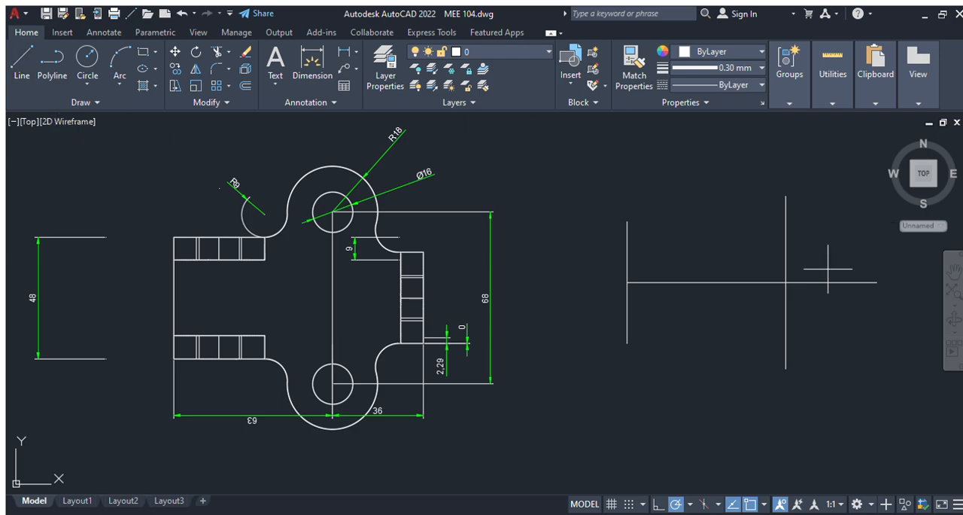
pyautogui.click(877, 283)
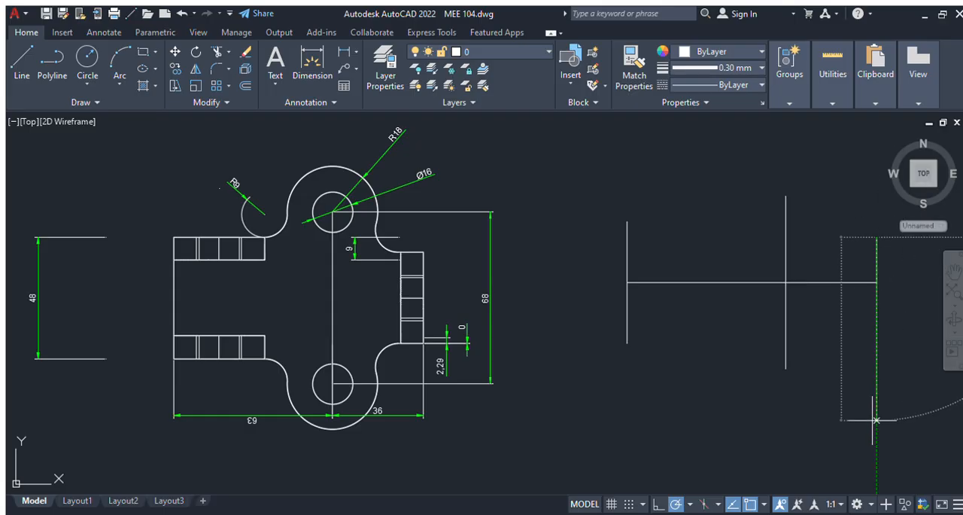
pyautogui.click(877, 238)
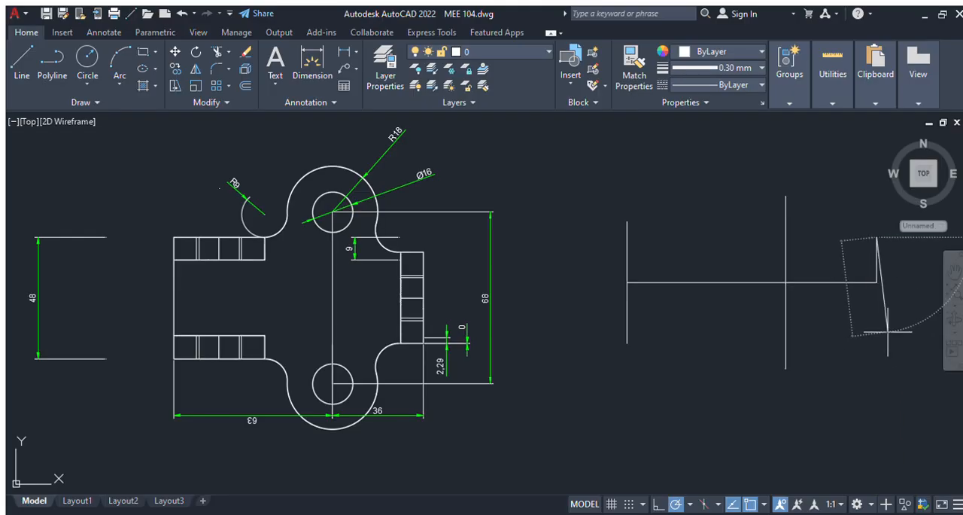
pyautogui.press('Escape')
pyautogui.press('space')
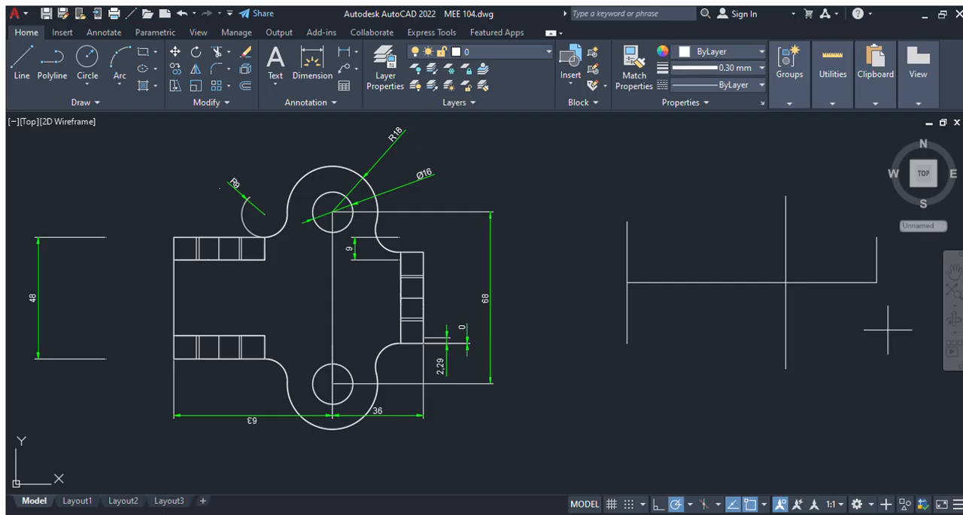
pyautogui.click(877, 283)
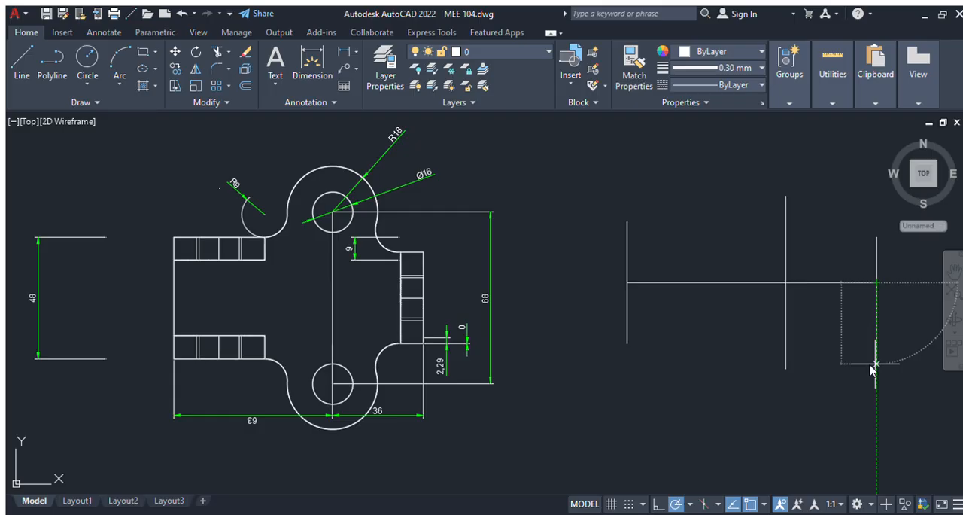
pyautogui.write('18')
pyautogui.press('Return')
pyautogui.press('Return')
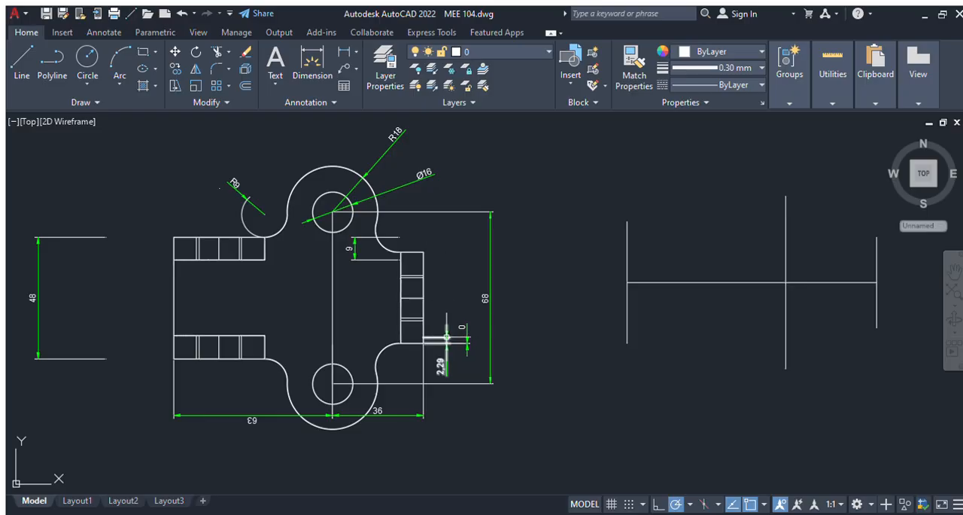
# Step: Delete the stray 0 dimension beside the reference plan's right-hand lug
pyautogui.click(463, 327)
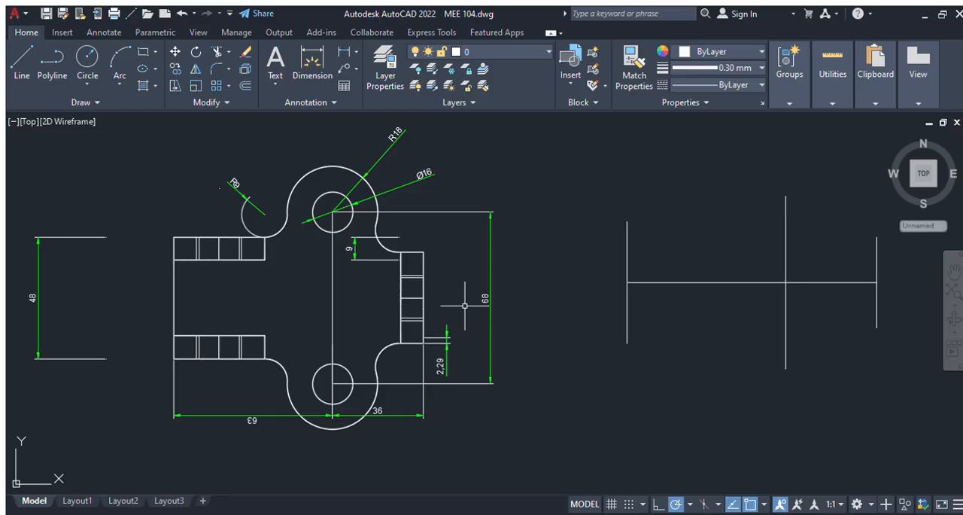
# Step: Delete the 2.29 dimension beside the reference plan's single right-hand lug
pyautogui.click(467, 344)
pyautogui.click(447, 358)
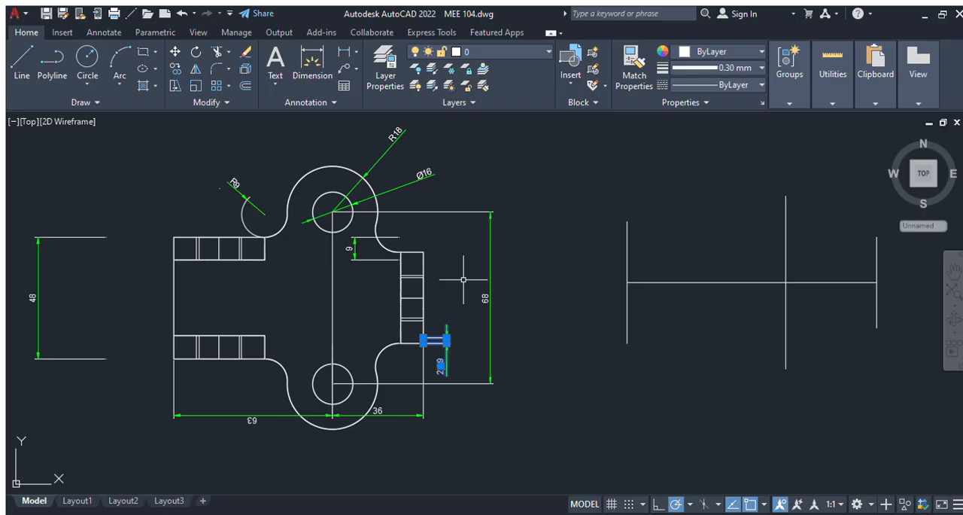
pyautogui.press('Delete')
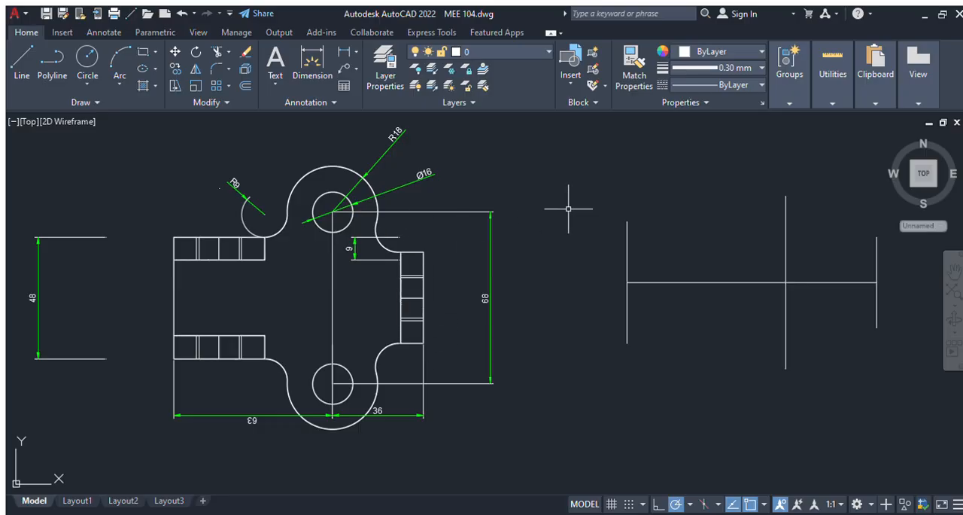
# Step: Draw the upper left-hand lug's outline, about 36 long and 9 wide, from the upper end of the left vertical line
pyautogui.click(14, 69)
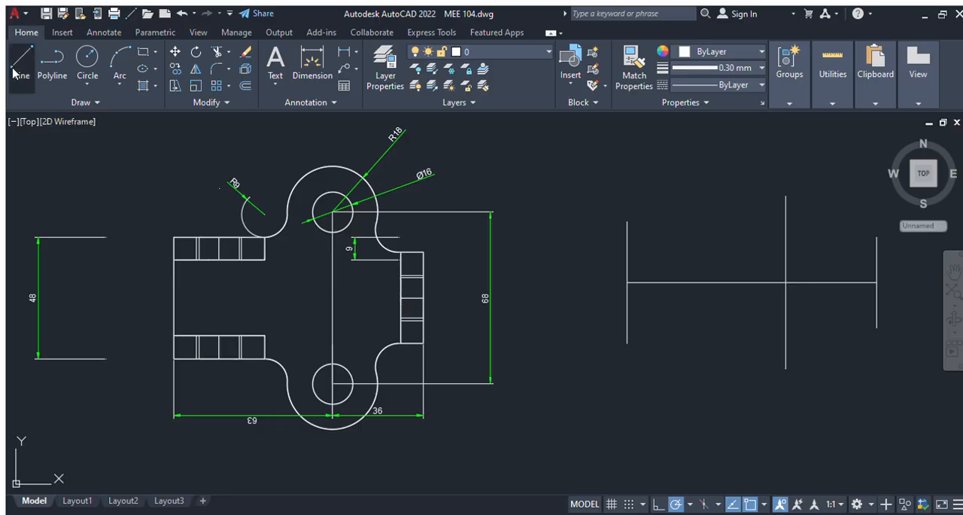
pyautogui.click(626, 222)
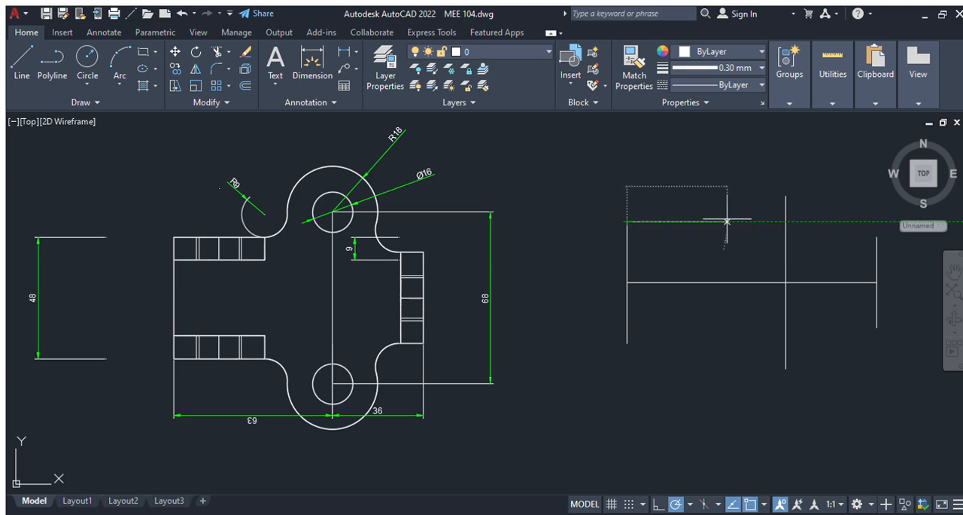
pyautogui.click(718, 221)
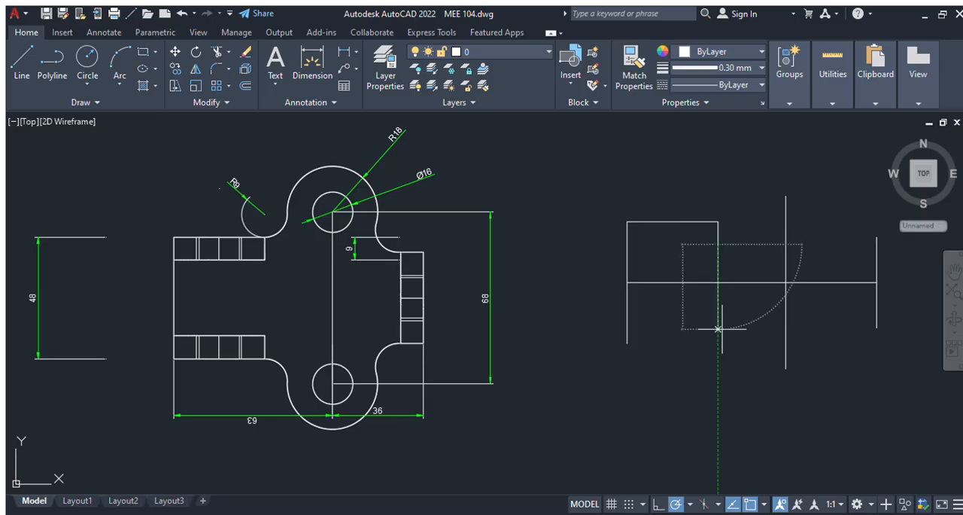
pyautogui.click(717, 243)
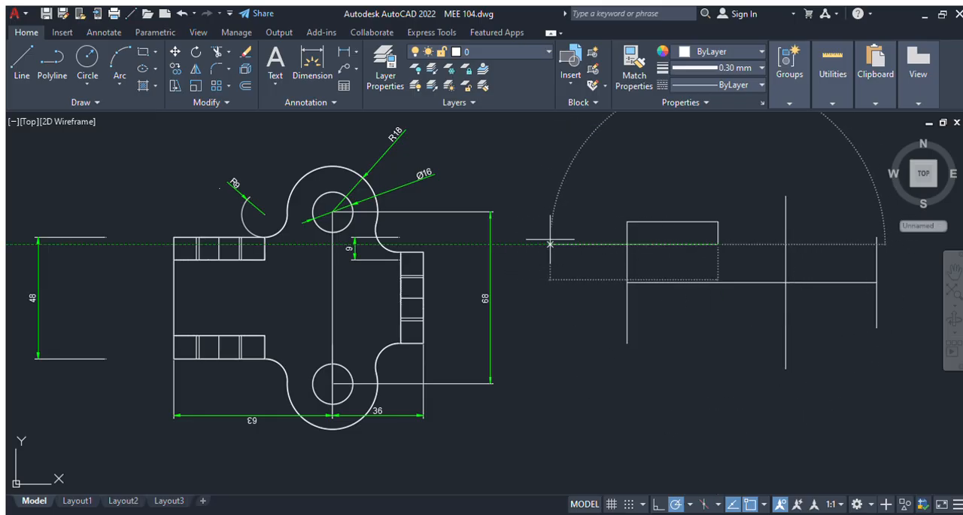
pyautogui.press('Return')
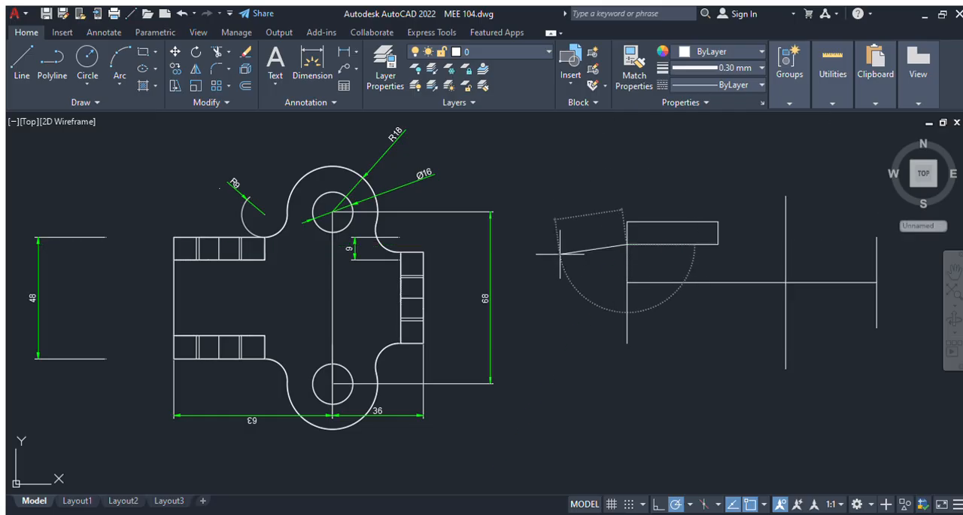
pyautogui.press('Escape')
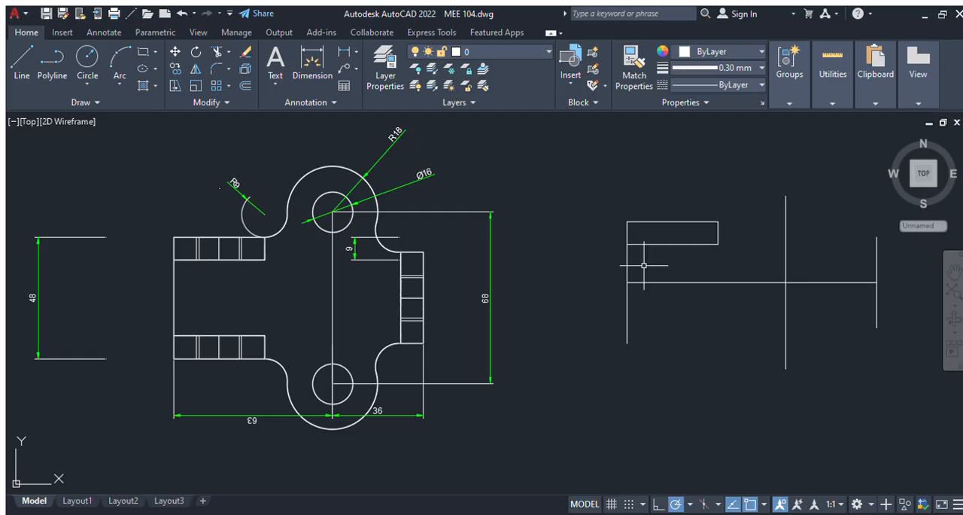
# Step: Draw the matching lower left-hand lug outline, about 36 long and 9 wide, from the lower end of the left vertical line
pyautogui.click(16, 71)
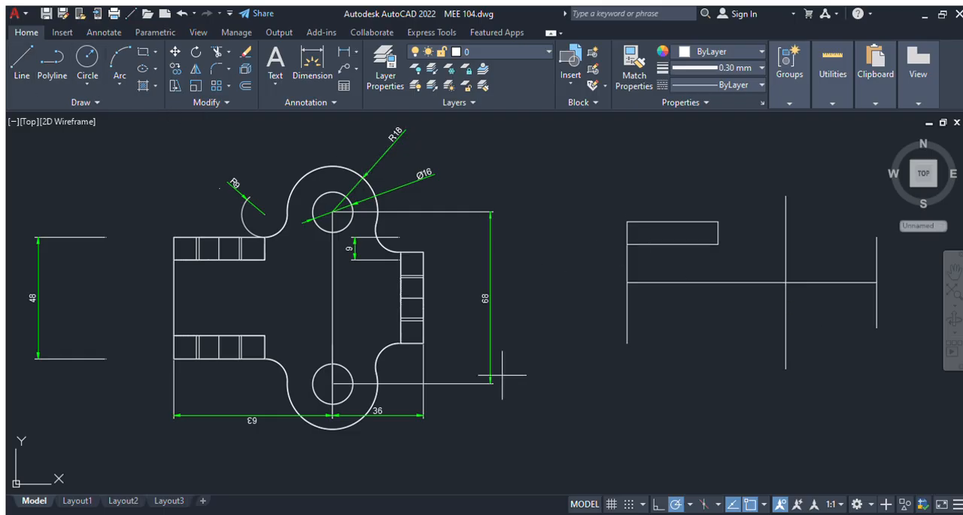
pyautogui.click(627, 343)
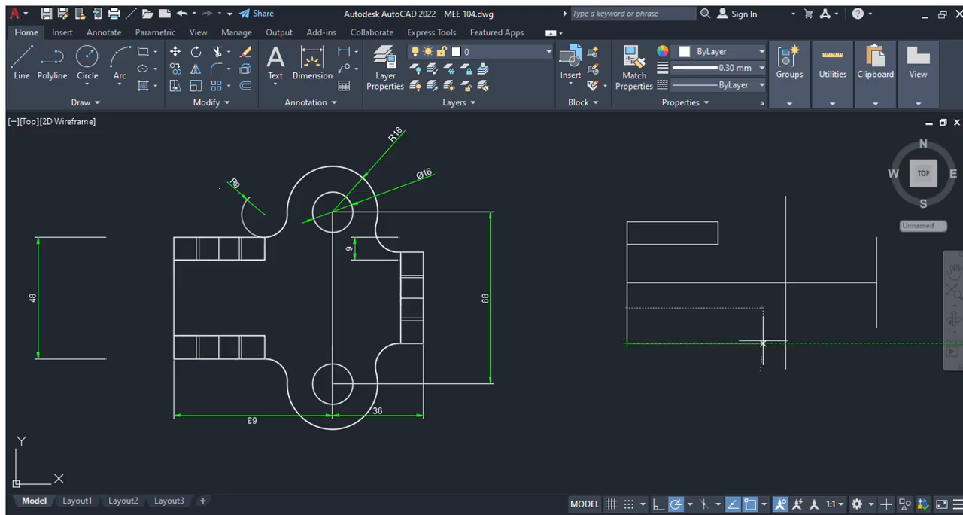
pyautogui.click(718, 343)
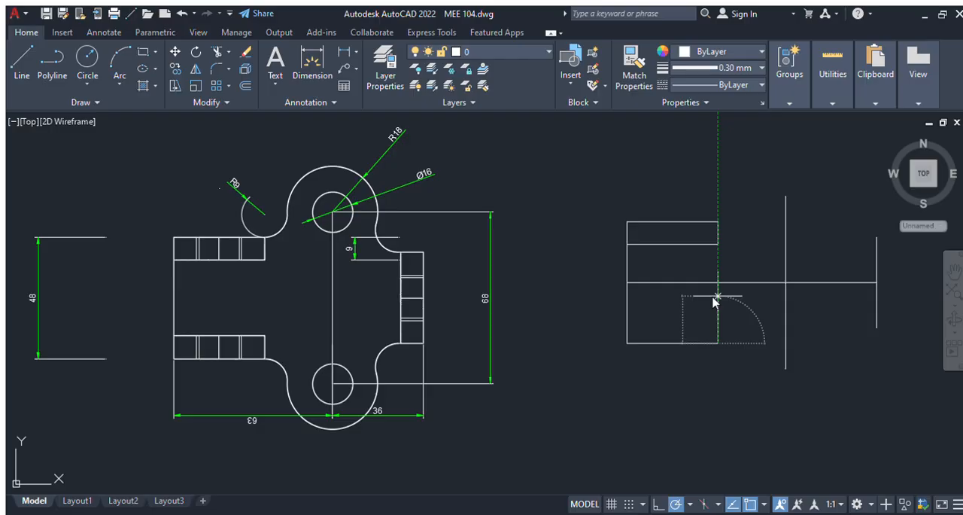
pyautogui.click(718, 321)
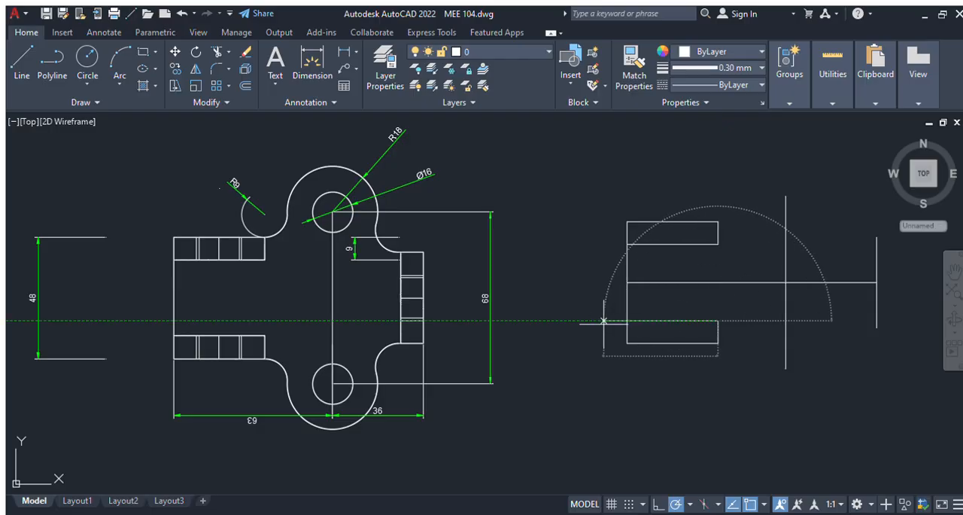
pyautogui.click(628, 320)
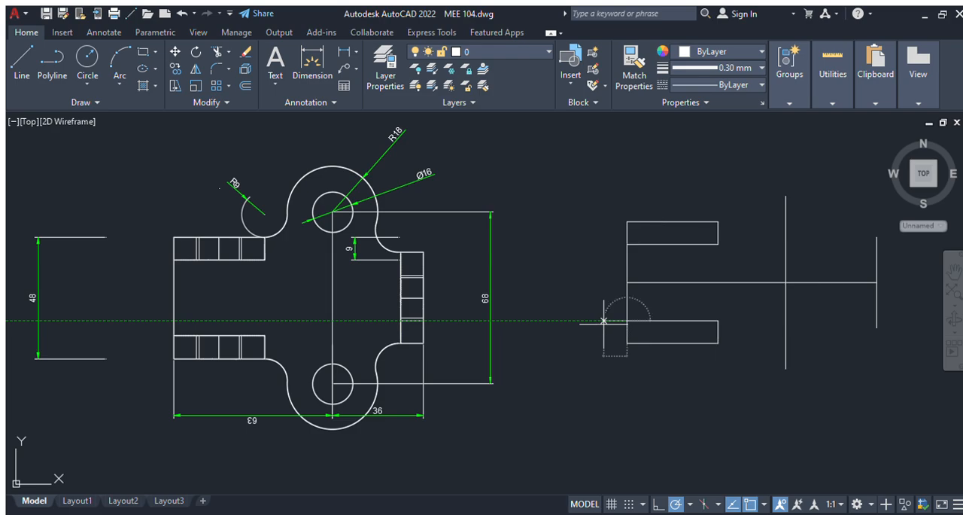
pyautogui.press('Escape')
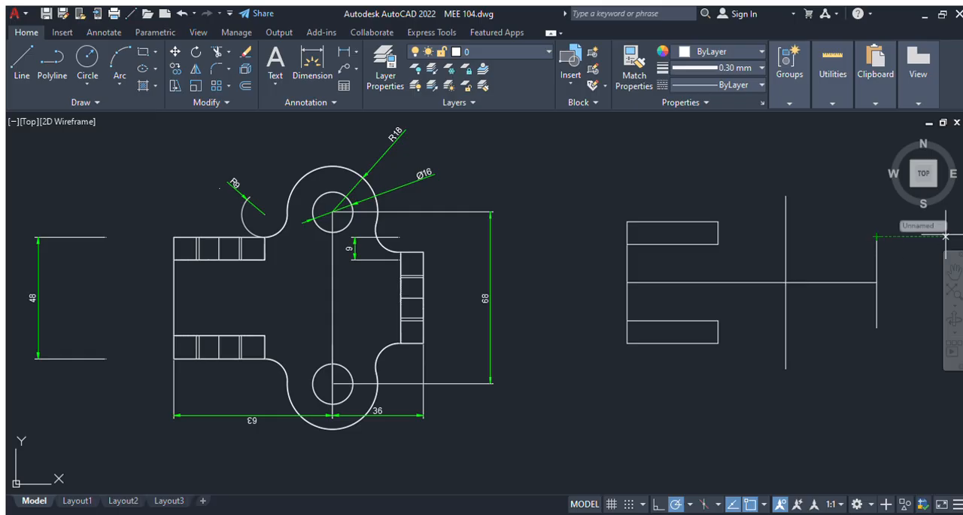
# Step: Draw the single right-hand lug's closed outline inward from the right vertical line, 9 wide with a 36 long inner edge
pyautogui.click(876, 236)
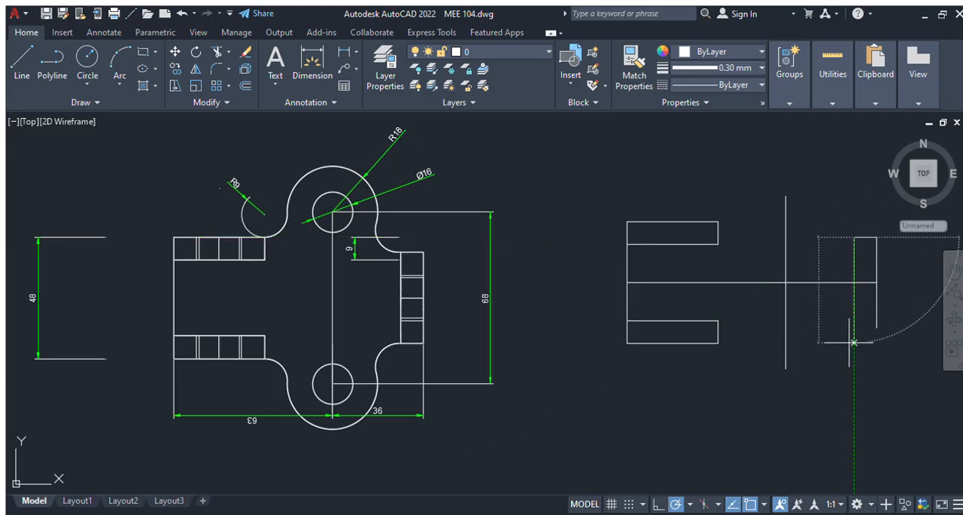
pyautogui.write('36')
pyautogui.press('Return')
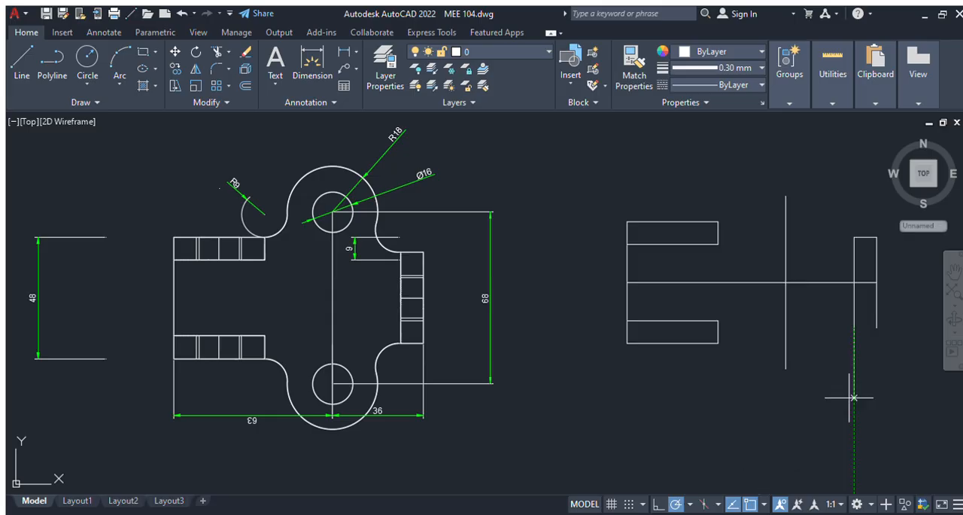
pyautogui.press('Escape')
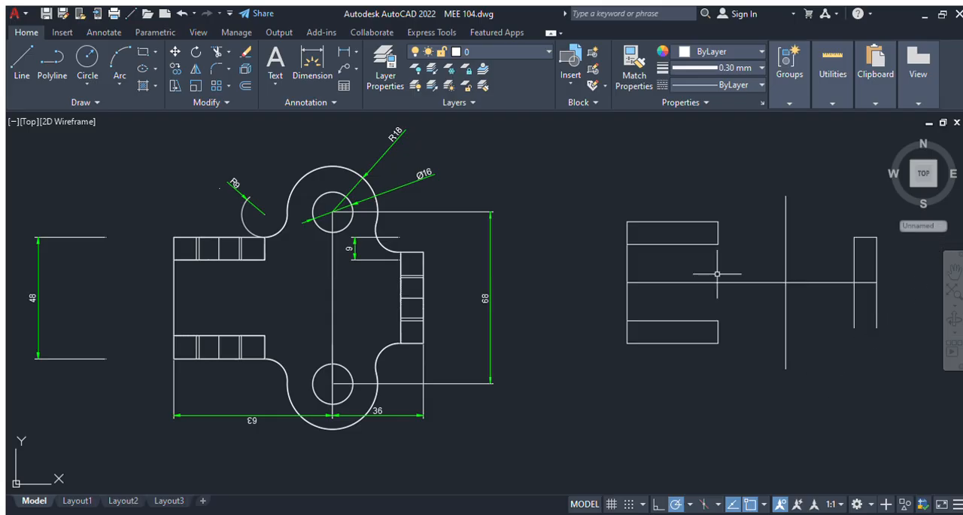
pyautogui.click(21, 67)
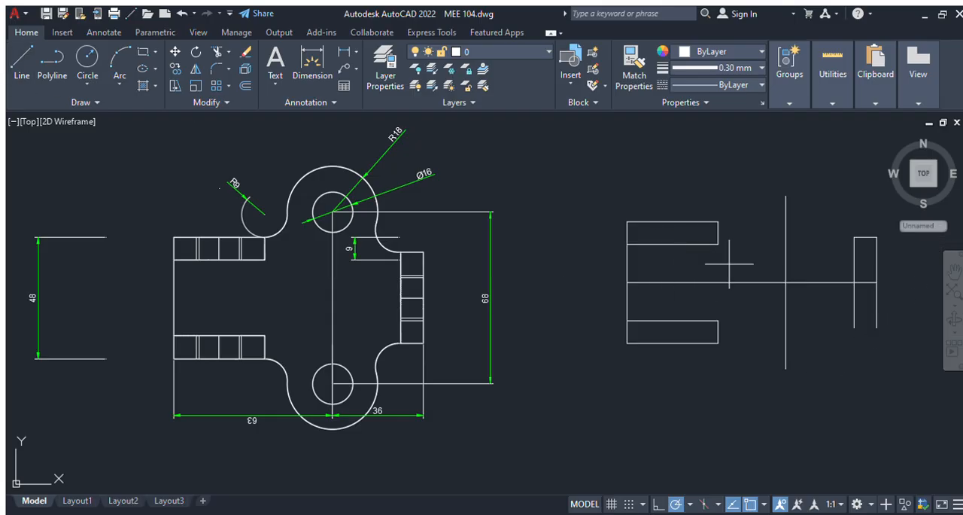
pyautogui.click(876, 327)
pyautogui.press('Escape')
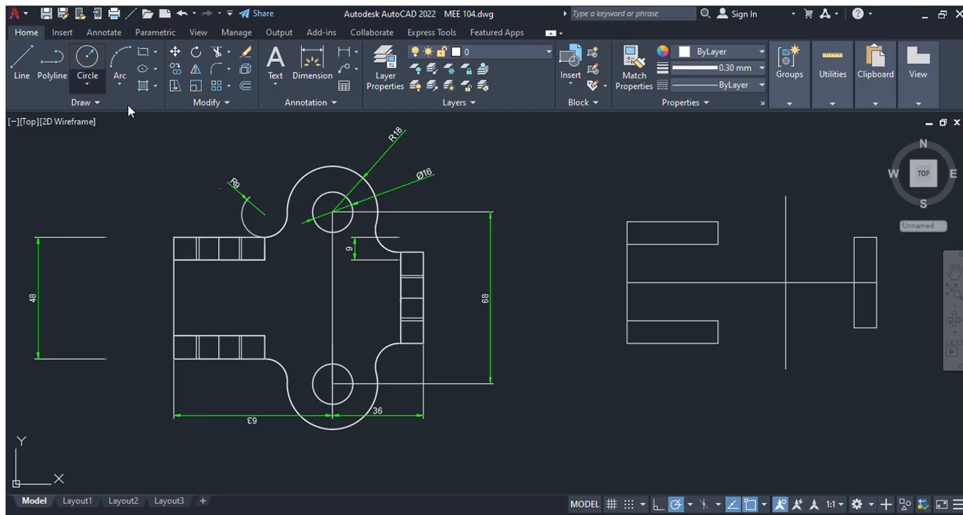
# Step: Draw two circles of radius 18, centred on the upper and lower ends of the vertical centreline
pyautogui.click(786, 196)
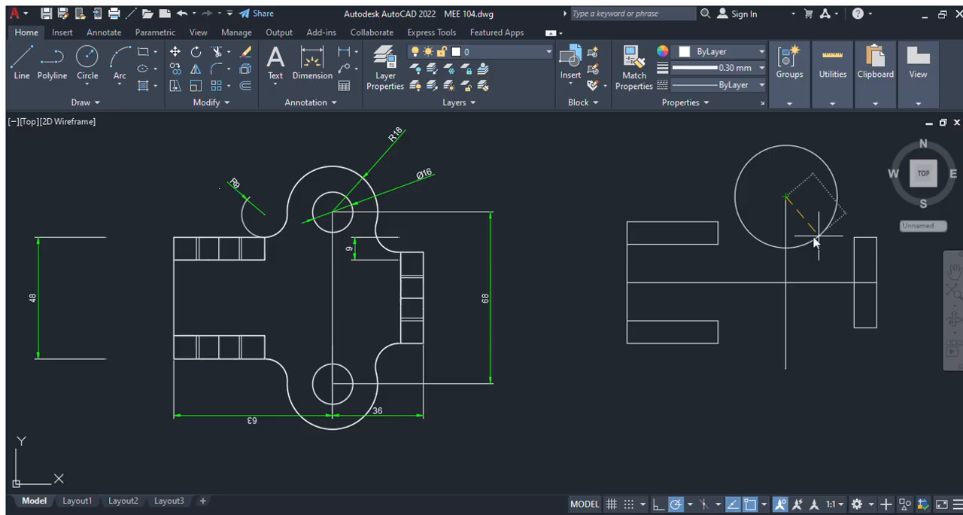
pyautogui.click(813, 232)
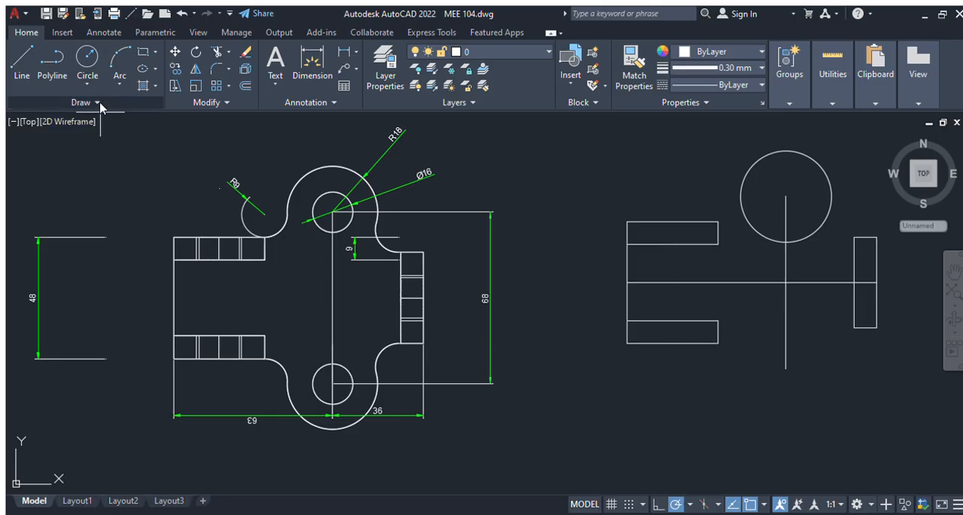
pyautogui.click(785, 368)
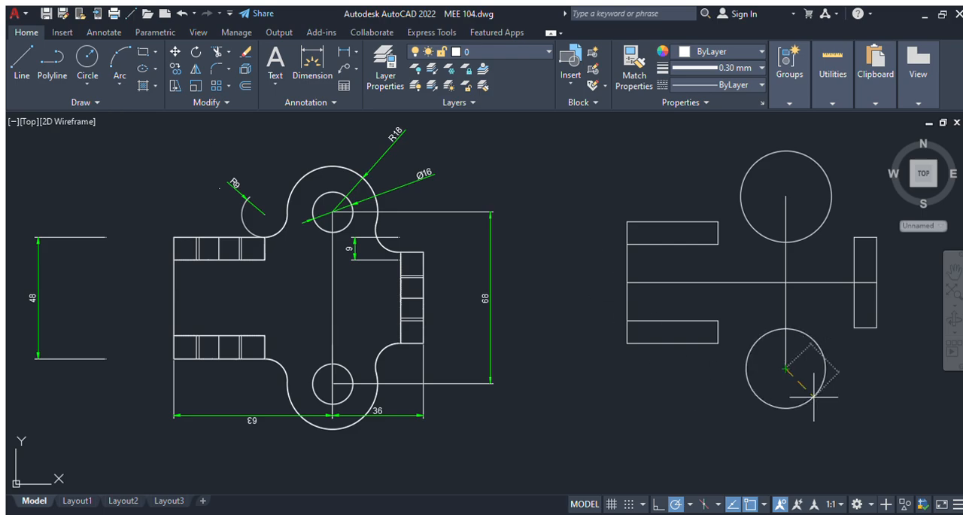
pyautogui.press('Return')
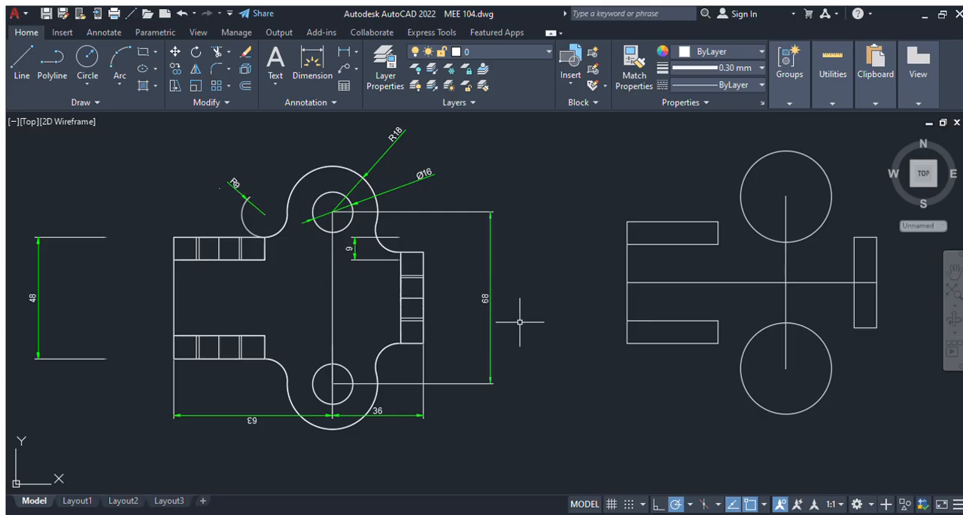
# Step: Draw horizontal lines from the inner outer-edge corners of the left-hand and right-hand lugs into the upper and lower circles
pyautogui.click(18, 60)
pyautogui.click(719, 221)
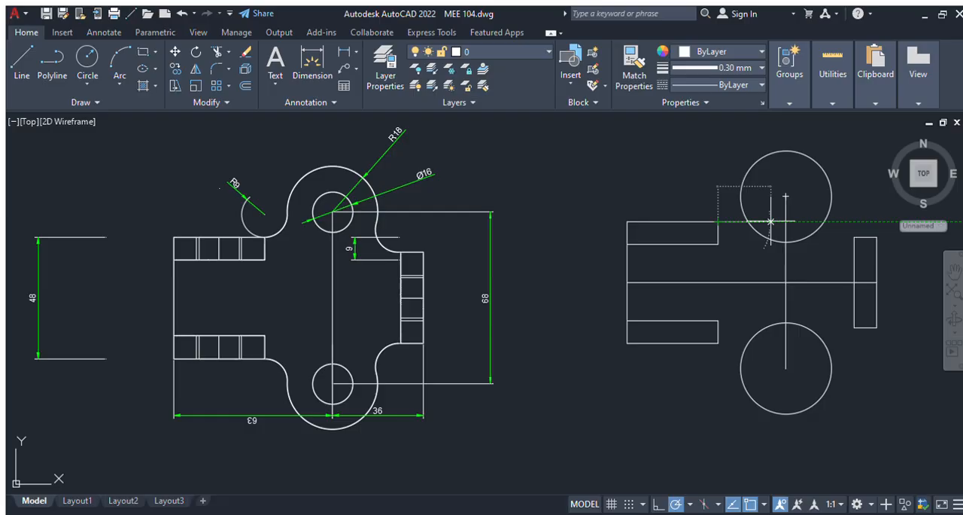
pyautogui.click(770, 222)
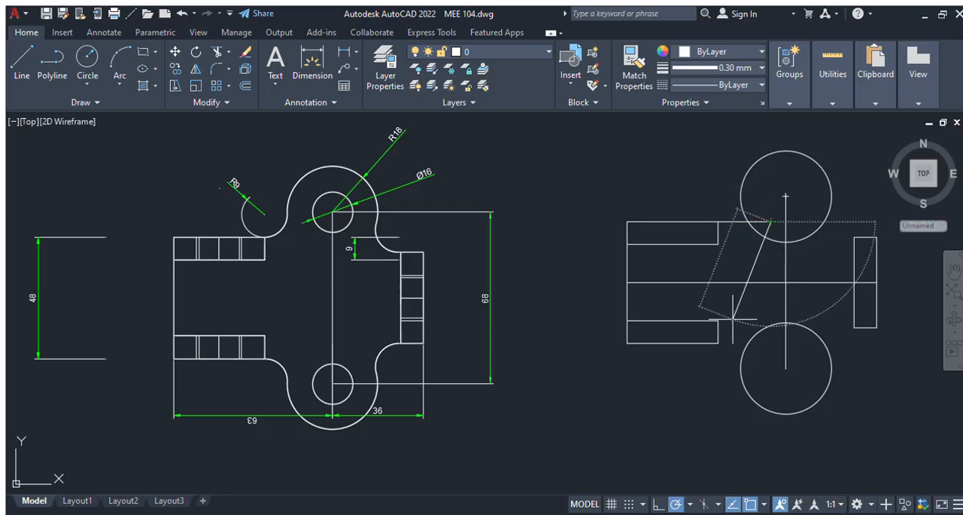
pyautogui.press('Escape')
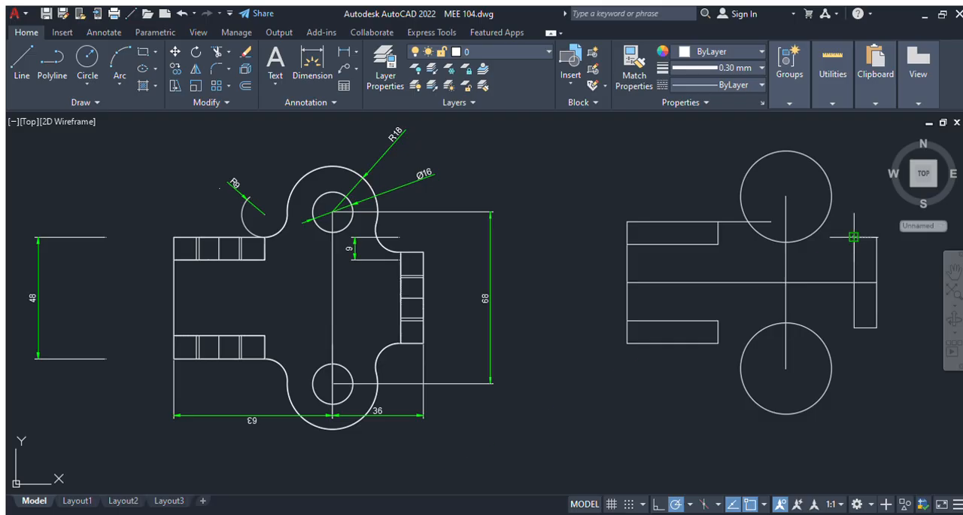
pyautogui.click(853, 237)
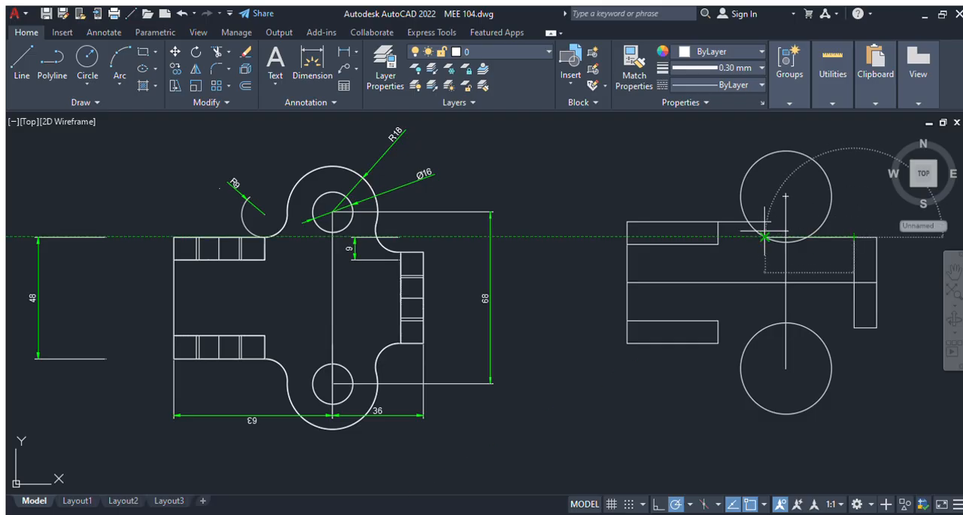
pyautogui.click(765, 237)
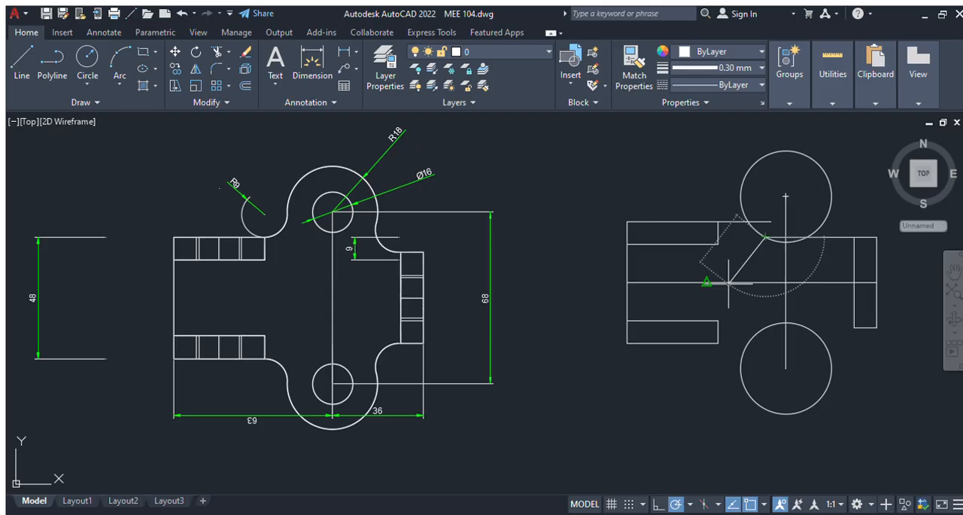
pyautogui.press('Escape')
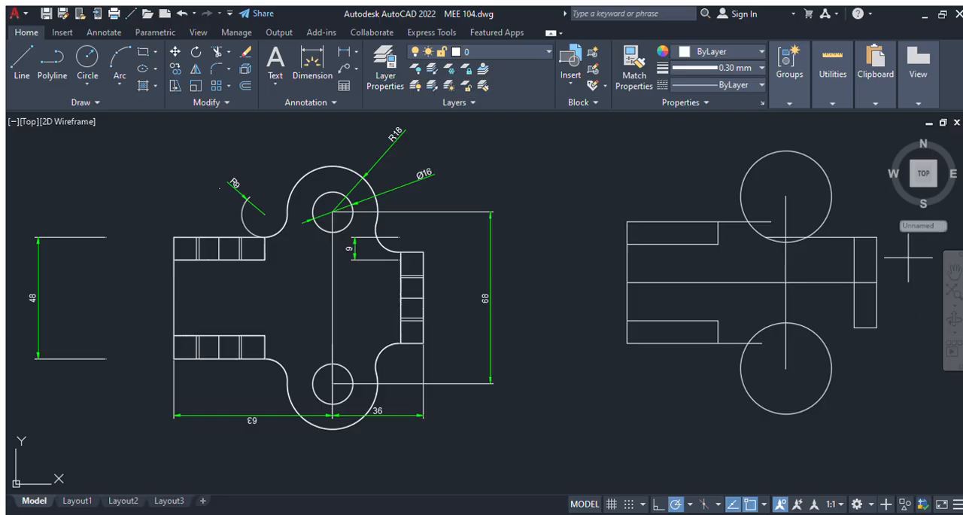
pyautogui.click(854, 328)
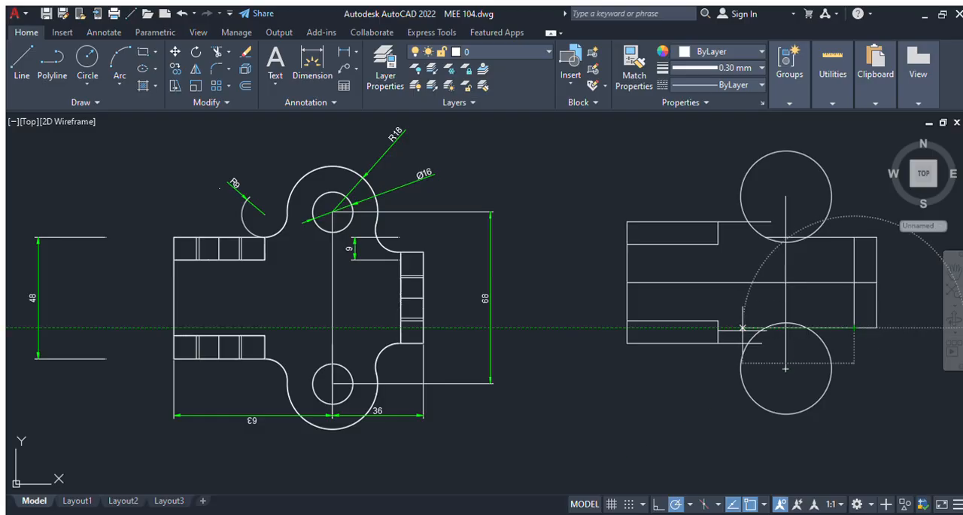
pyautogui.press('Escape')
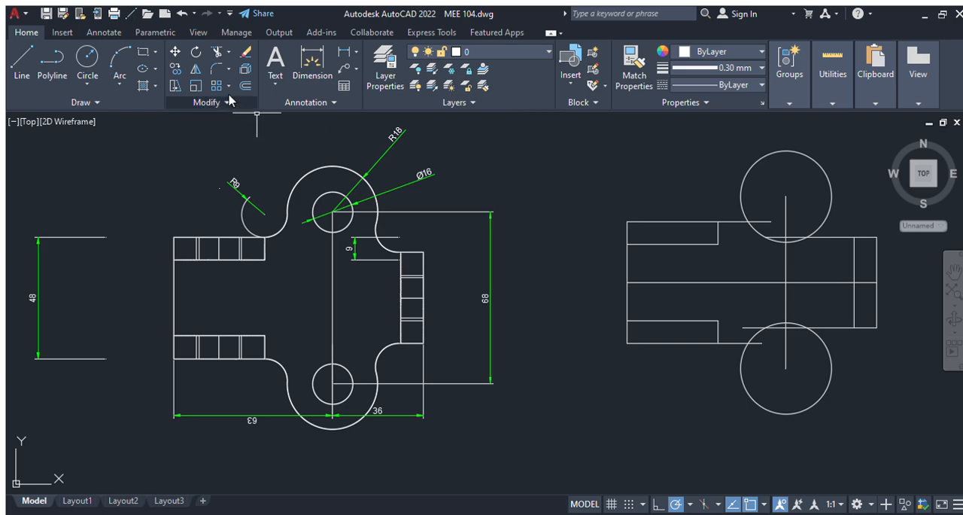
# Step: Fillet the line extending from the upper left-hand lug to the upper circle with a radius of 9
pyautogui.click(216, 71)
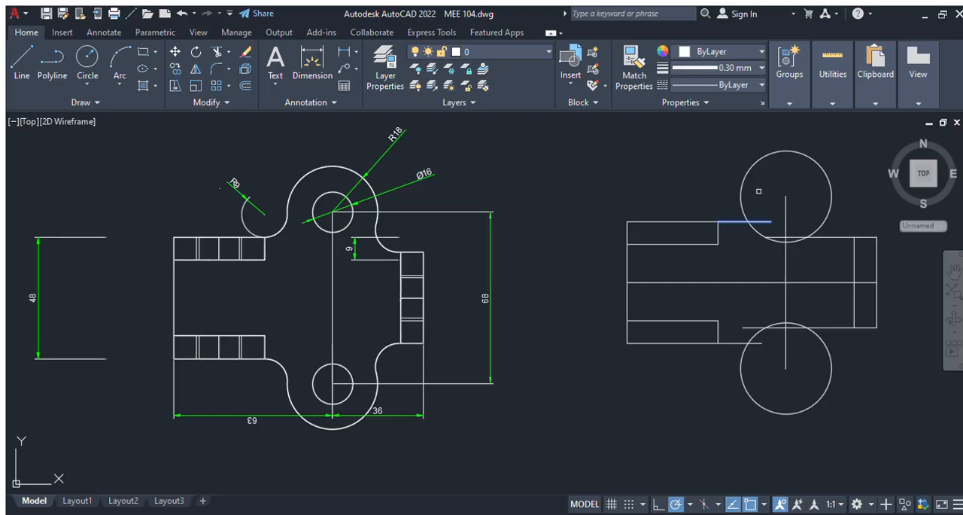
pyautogui.click(743, 209)
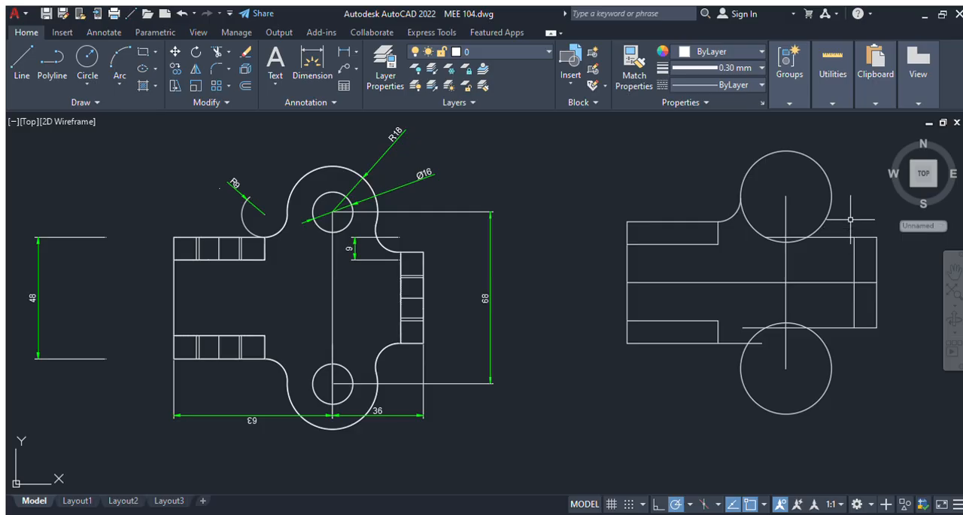
pyautogui.press('Return')
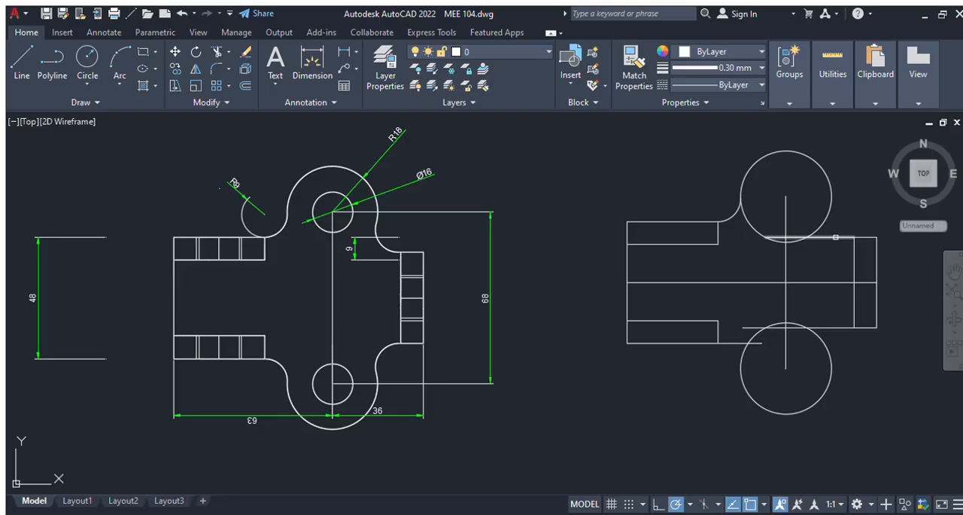
# Step: Fillet the two right-hand lug lines and the lower left-hand lug line to their adjoining circles with a radius of 9
pyautogui.click(835, 237)
pyautogui.click(826, 220)
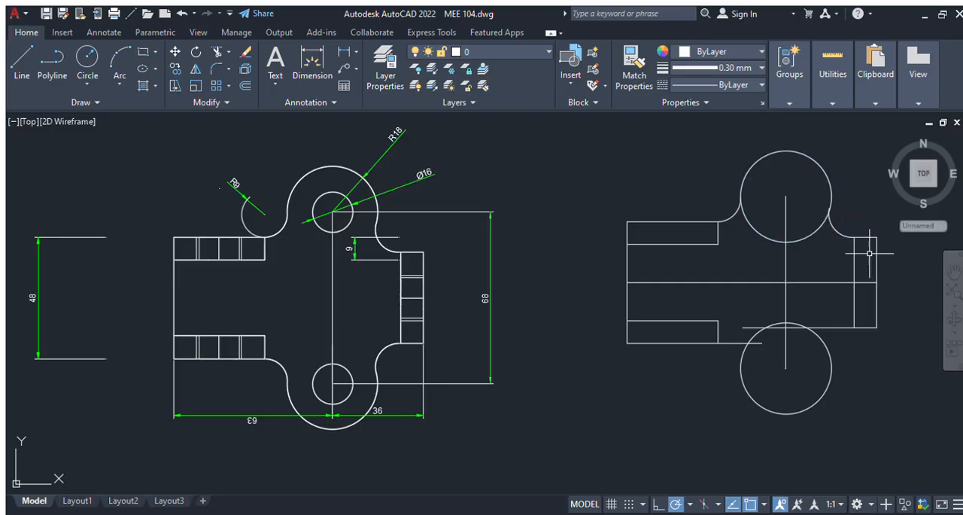
pyautogui.press('Return')
pyautogui.click(835, 327)
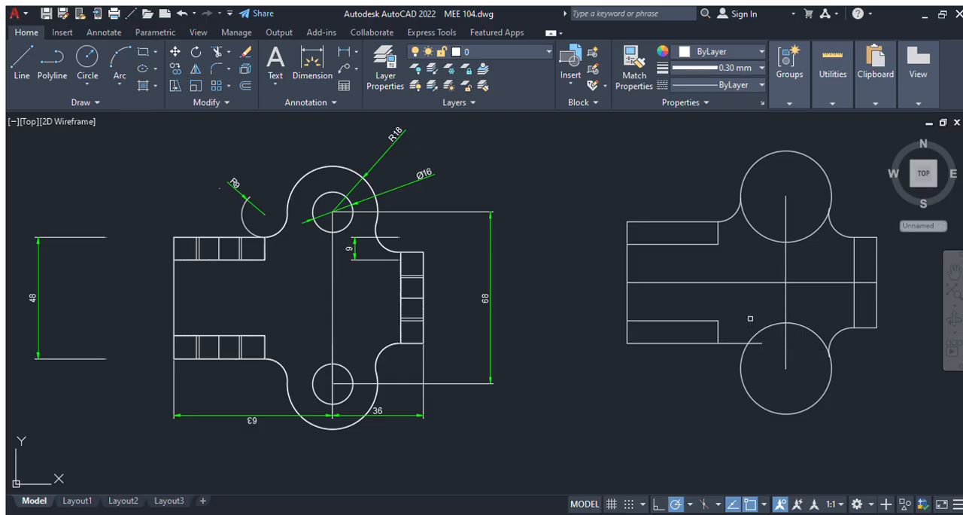
pyautogui.click(743, 343)
pyautogui.click(743, 360)
# Step: Trim away the inner arcs of both circles and the horizontal and vertical centrelines, including the piece crossing the right-hand lug
pyautogui.click(762, 231)
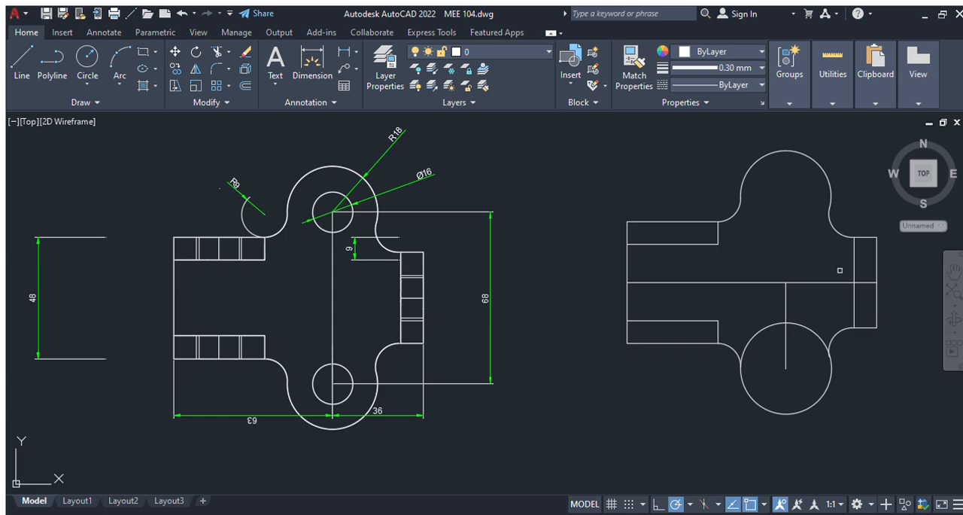
pyautogui.click(840, 282)
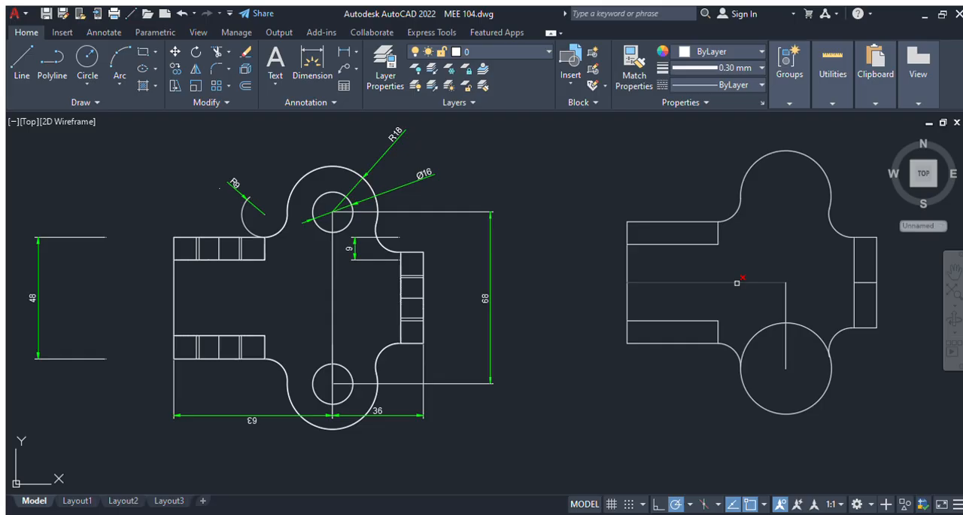
pyautogui.click(738, 282)
pyautogui.click(785, 292)
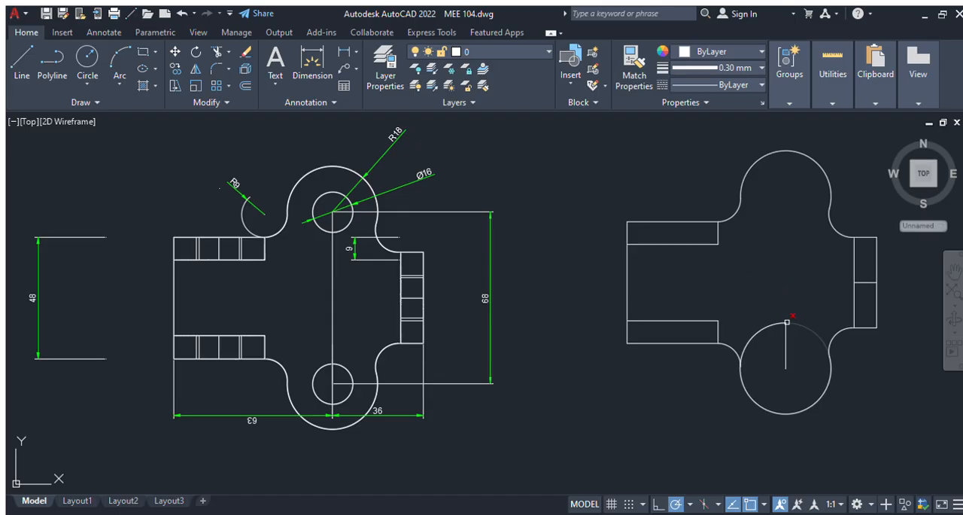
pyautogui.click(787, 323)
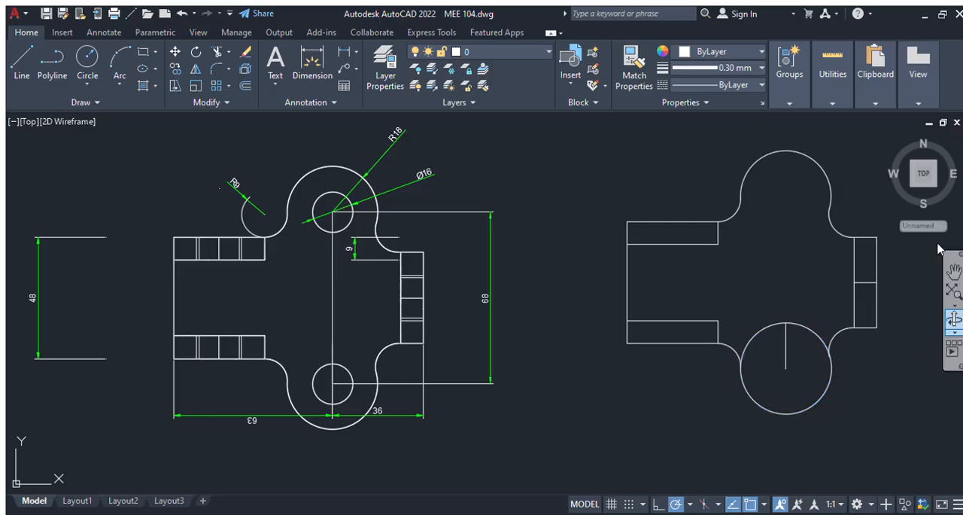
pyautogui.click(799, 323)
pyautogui.click(778, 325)
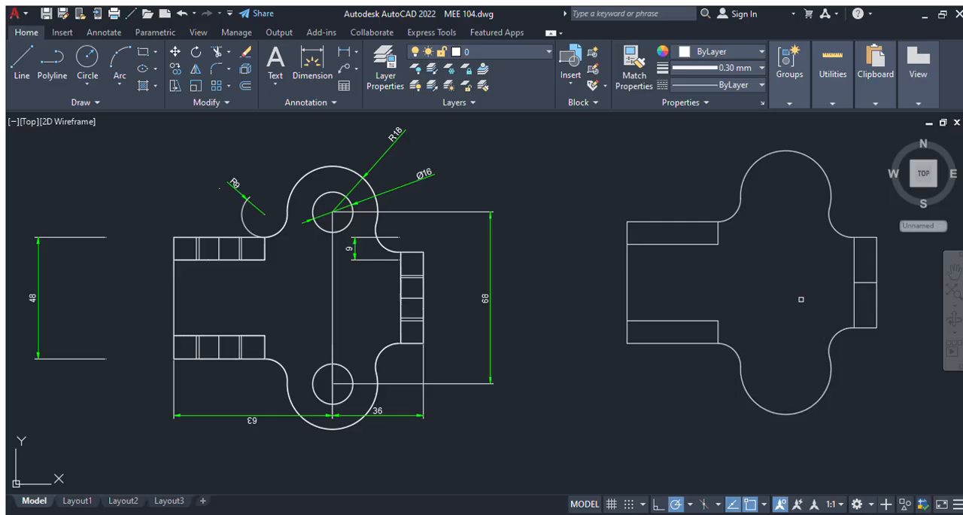
pyautogui.click(868, 283)
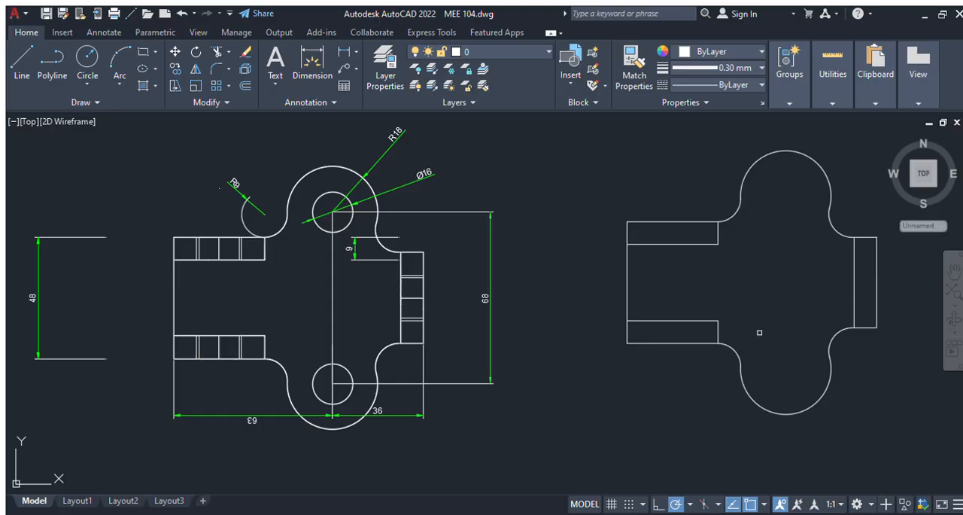